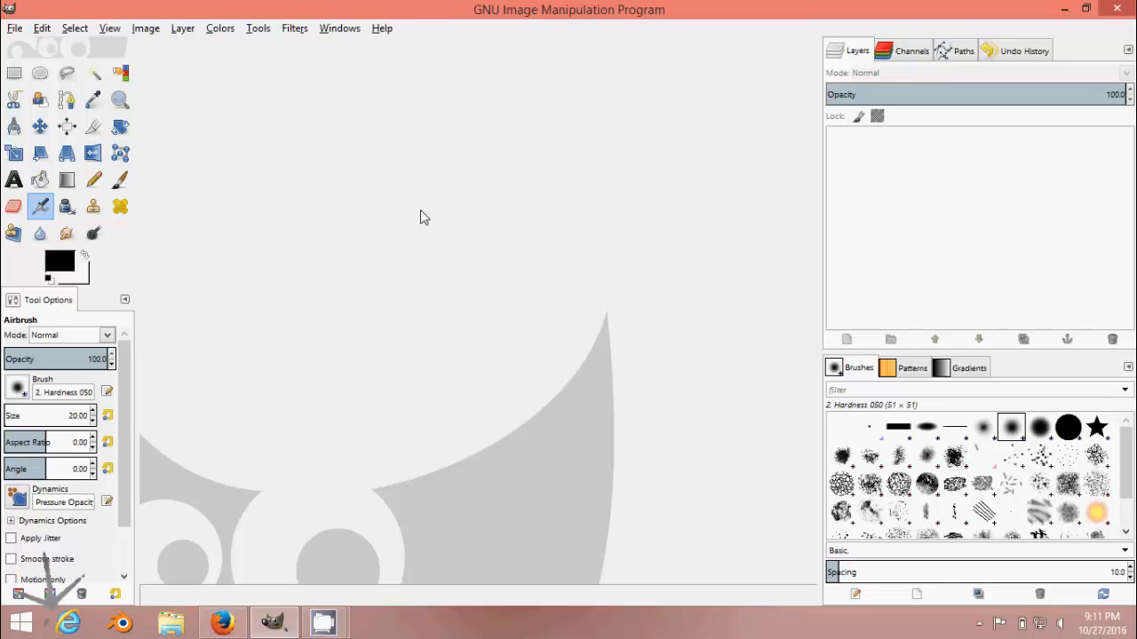
Open ferrari-250-gt-swb.gif from the Blueprints folder inside the Ferrari blueprint project's Ref Photos folder on the Desktop
left_click(15, 28)
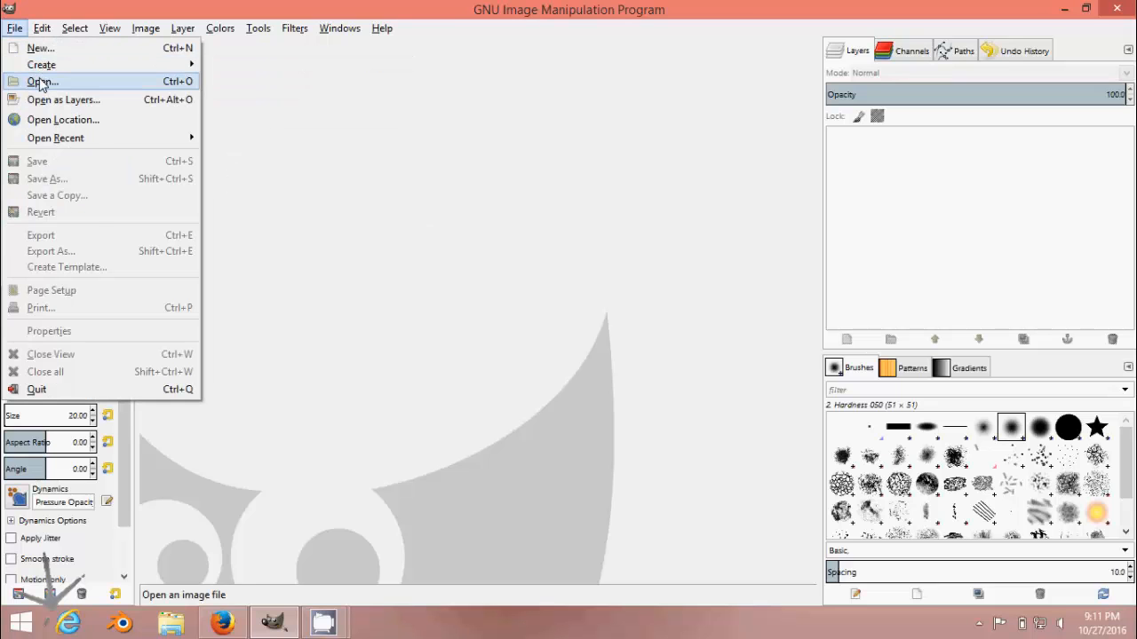
left_click(40, 79)
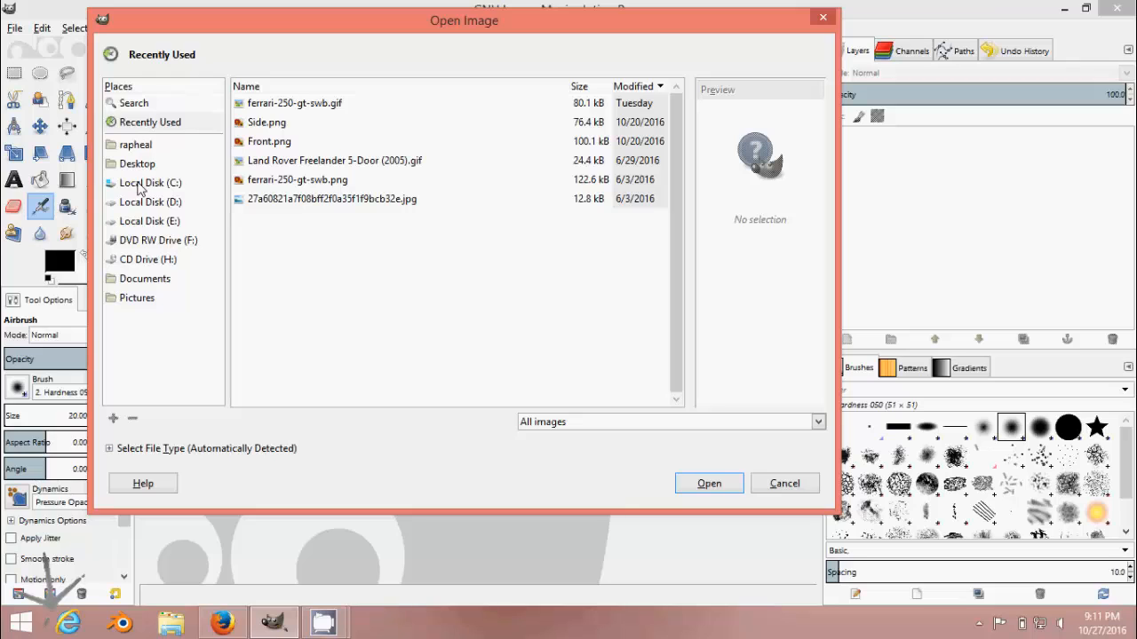
left_click(151, 171)
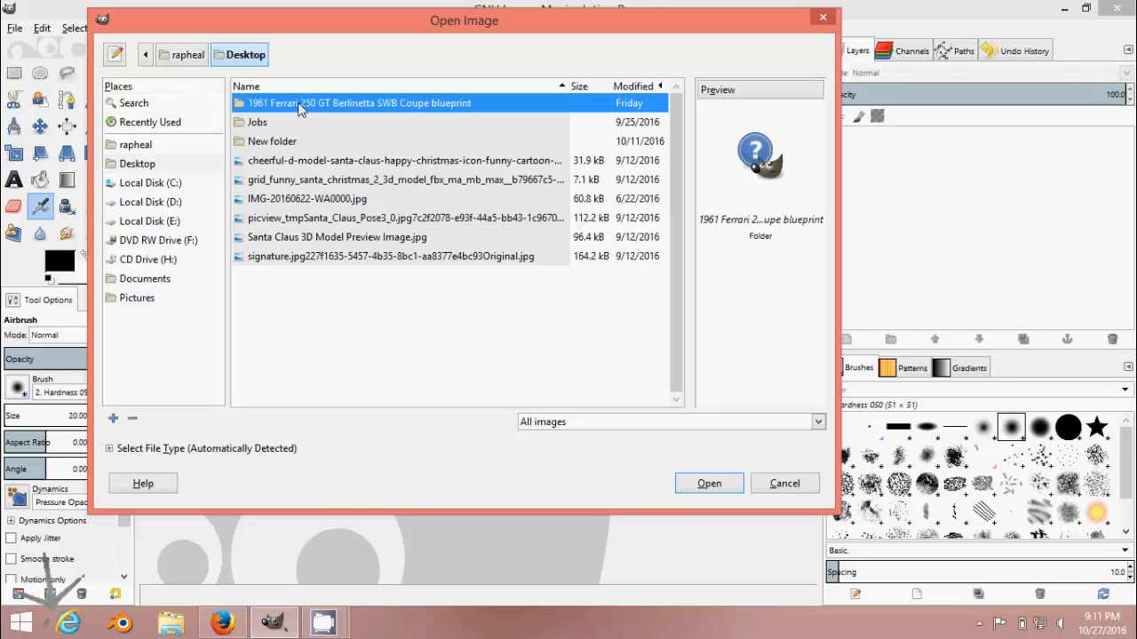
double_click(302, 105)
double_click(293, 106)
double_click(269, 104)
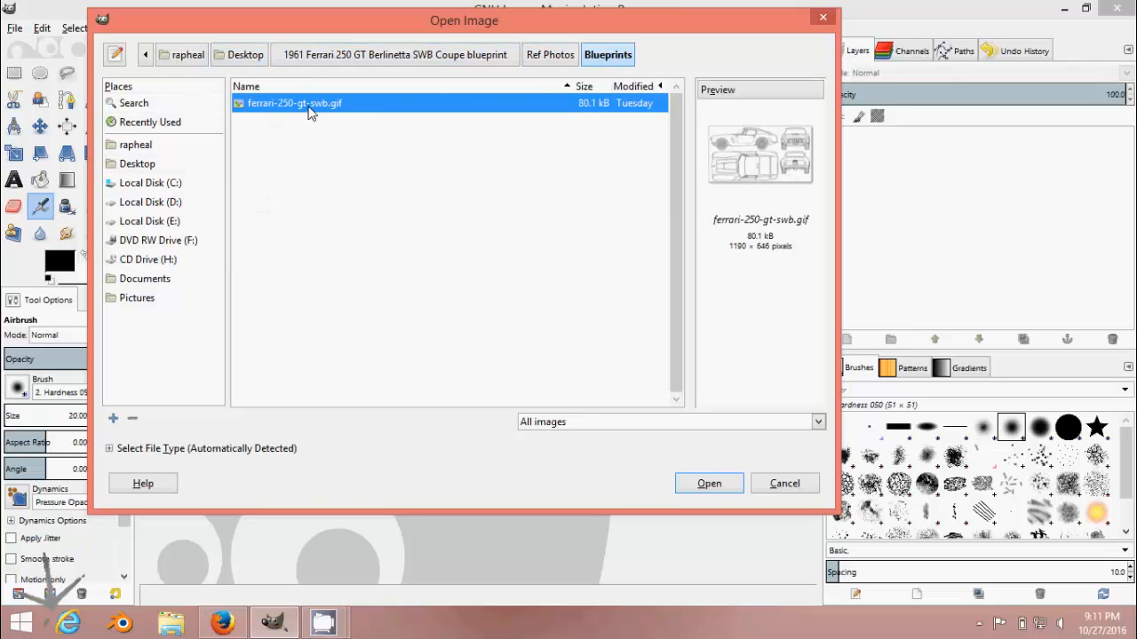
left_click(712, 483)
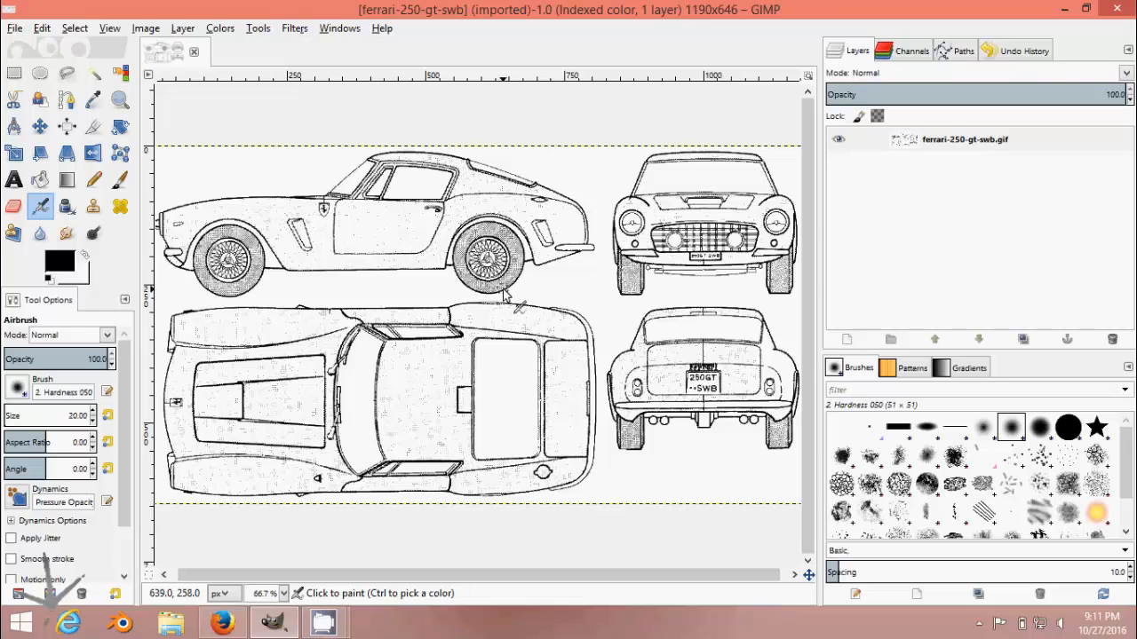
Separate the four car views with a vertical guide at about 820 px and a horizontal guide at about 280 px
key("ctrl")
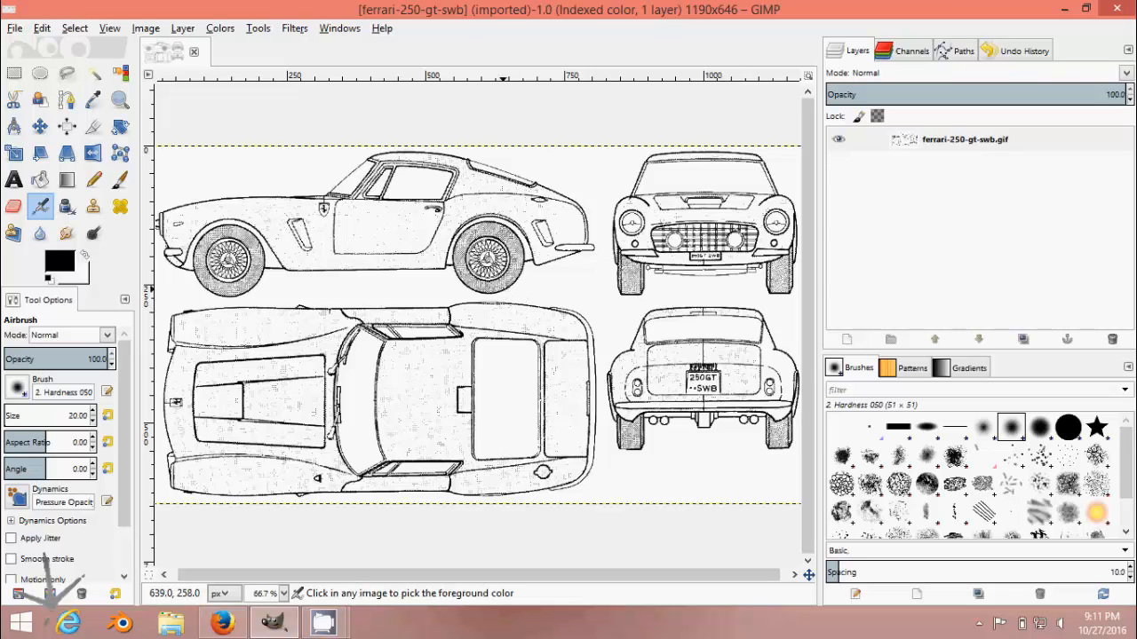
left_click(39, 127)
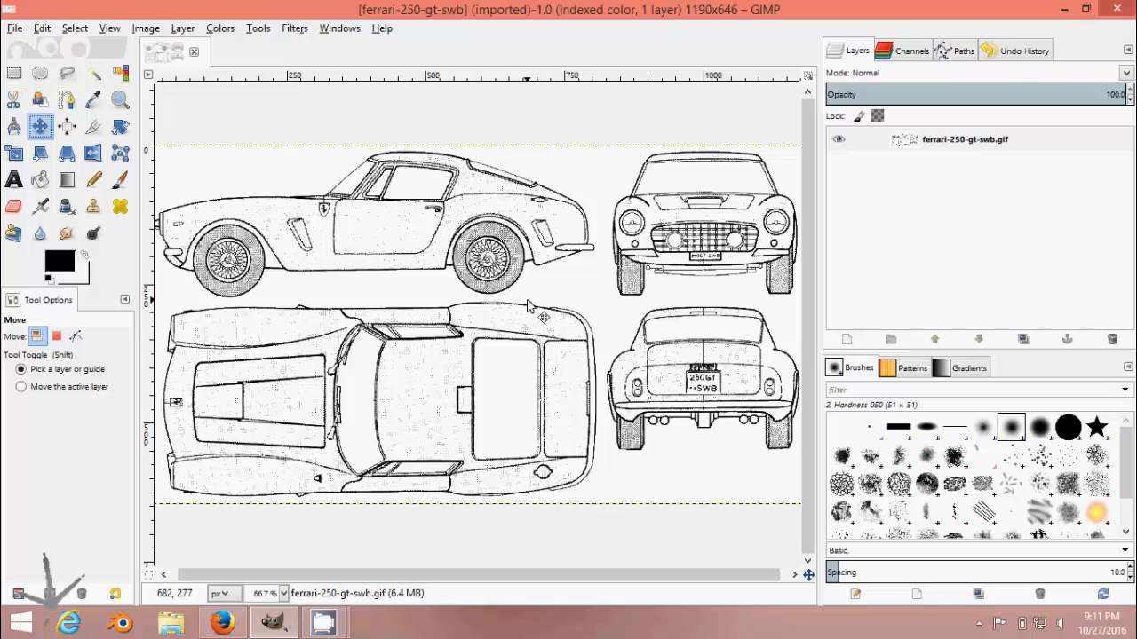
scroll(528, 301, "down", 1)
scroll(537, 309, "up", 1)
scroll(537, 309, "down", 1)
scroll(547, 315, "up", 1)
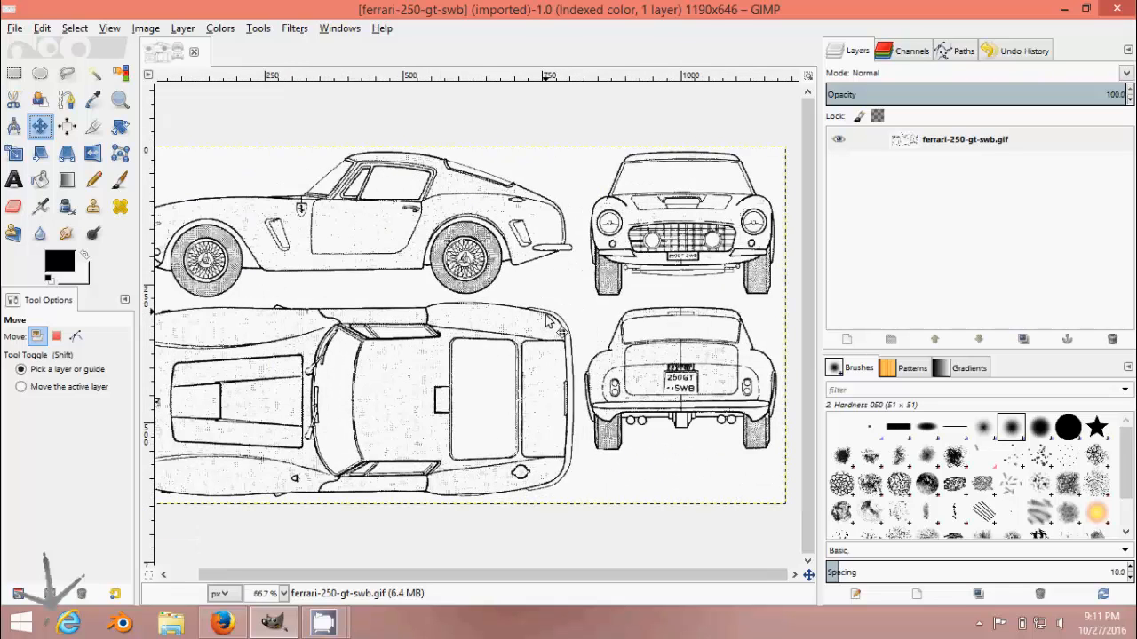
scroll(549, 317, "down", 1)
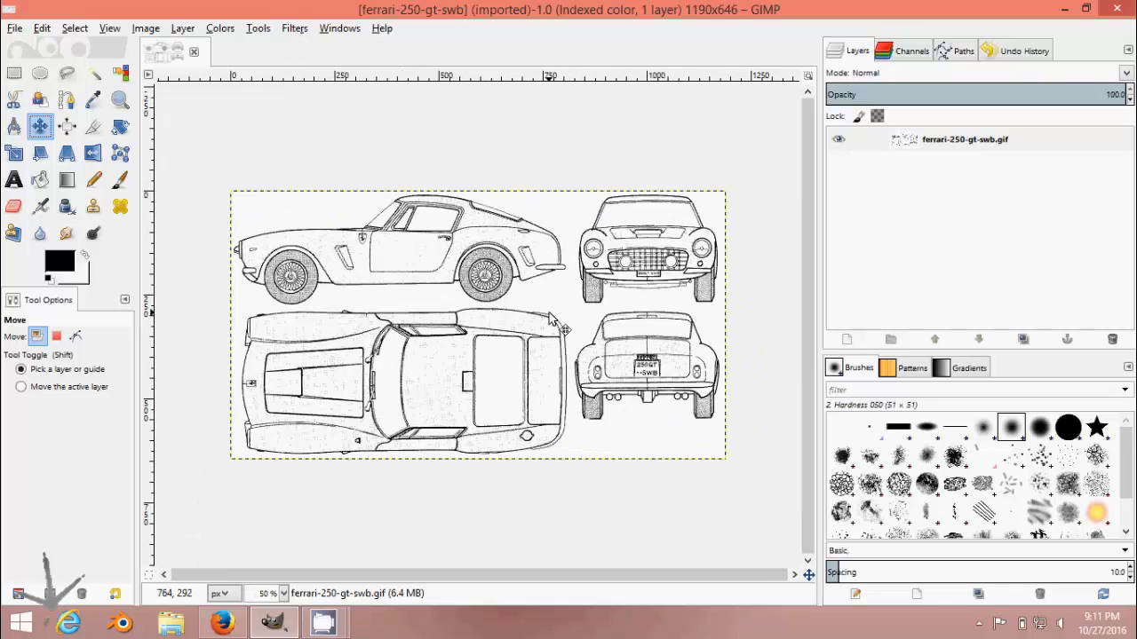
scroll(552, 322, "up", 1)
scroll(551, 320, "down", 1)
scroll(552, 319, "up", 1)
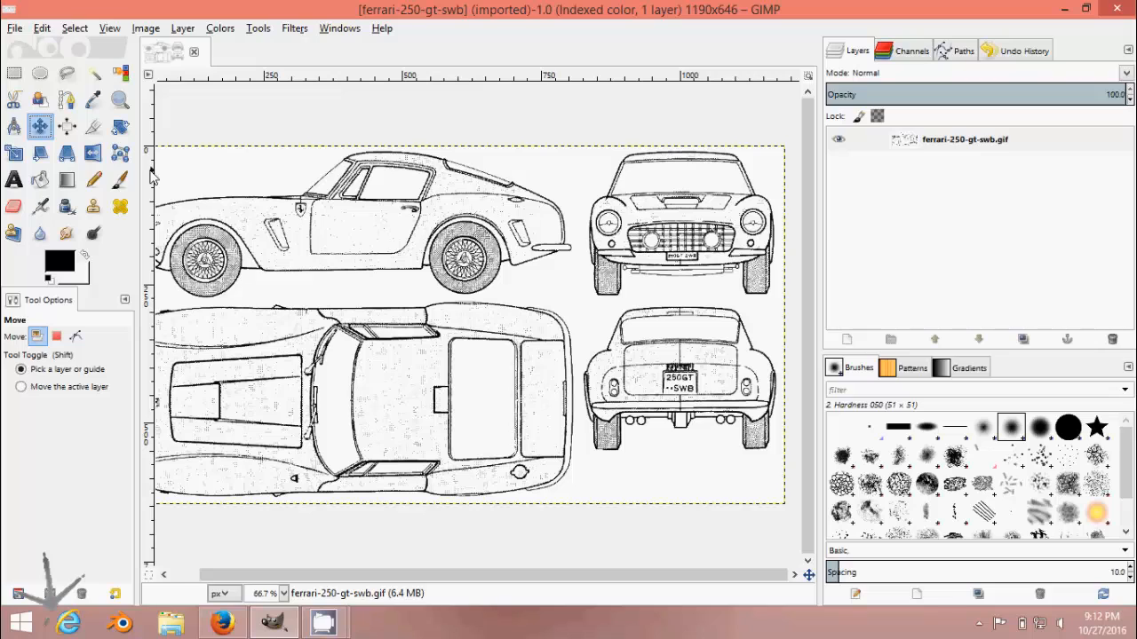
left_click_drag(151, 175, 583, 202)
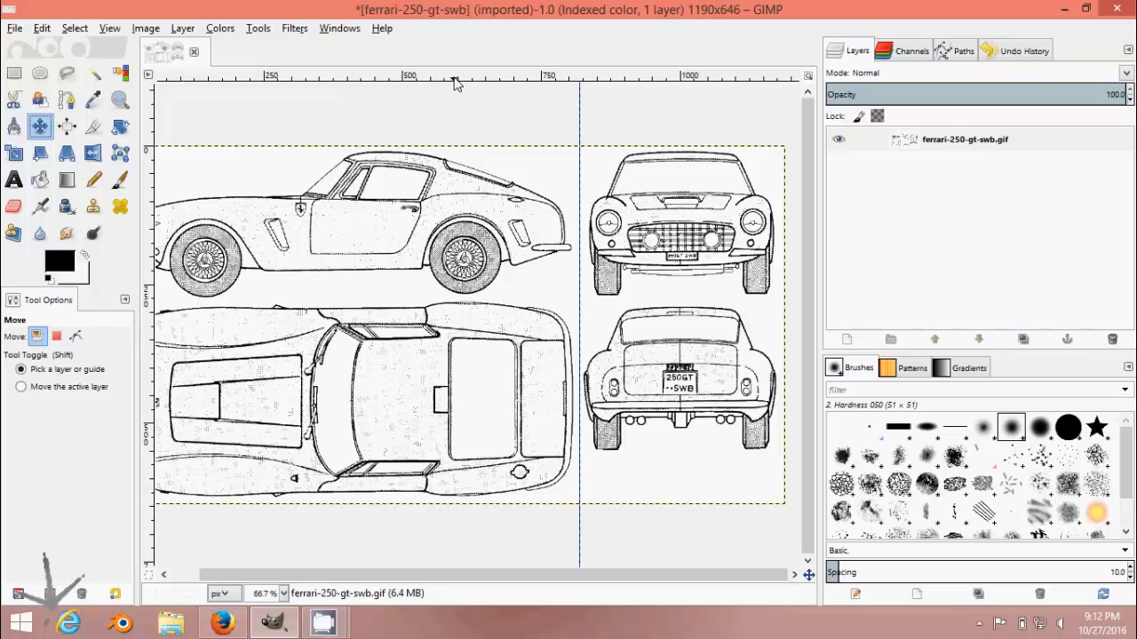
left_click_drag(451, 82, 439, 308)
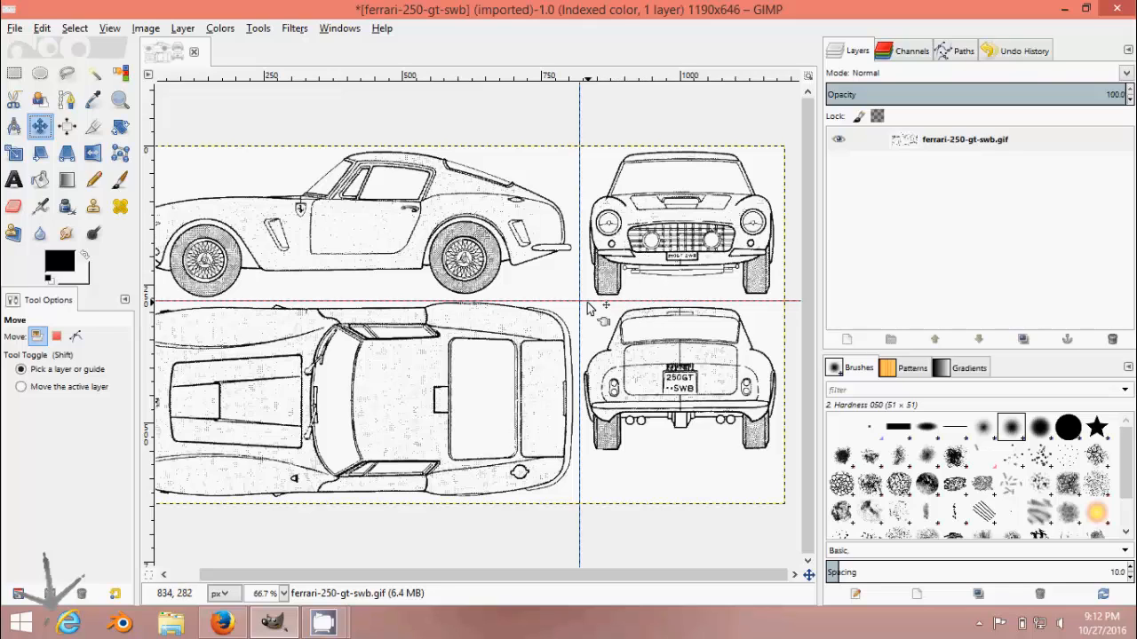
Select the car's side view with an 820 × 280 px rectangle bounded by the guides and cut it
key("minus")
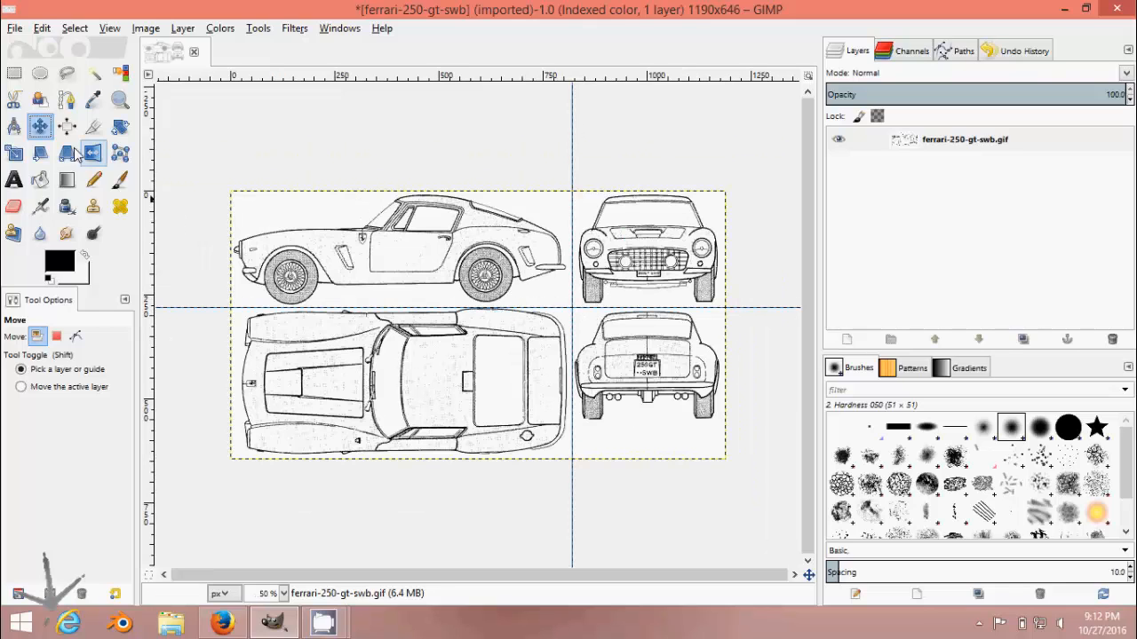
left_click(14, 74)
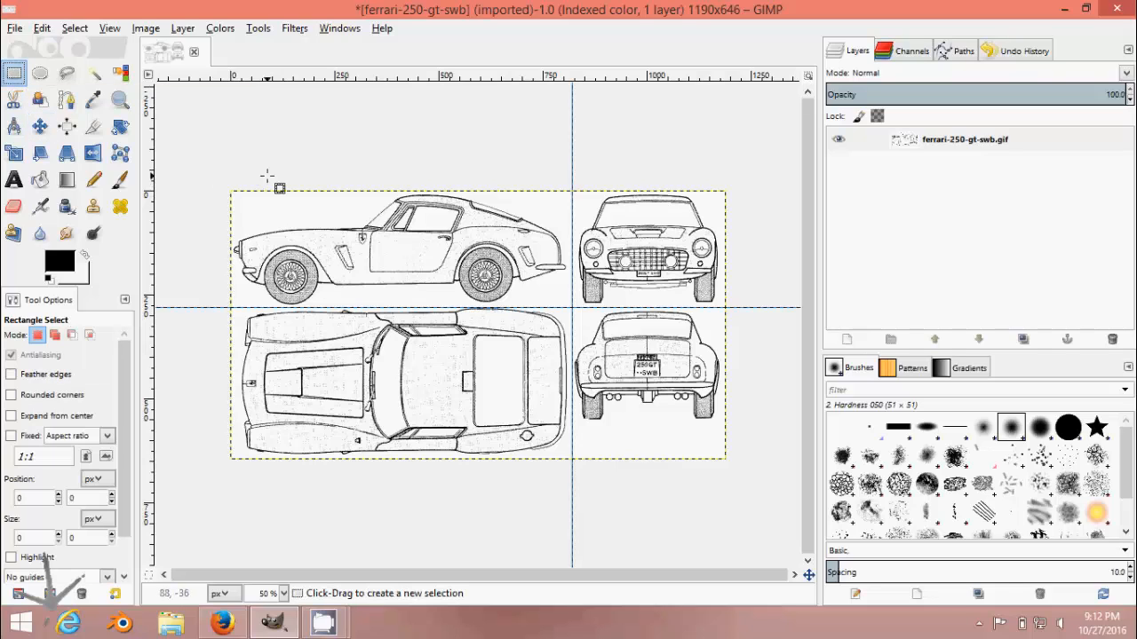
left_click_drag(230, 190, 580, 316)
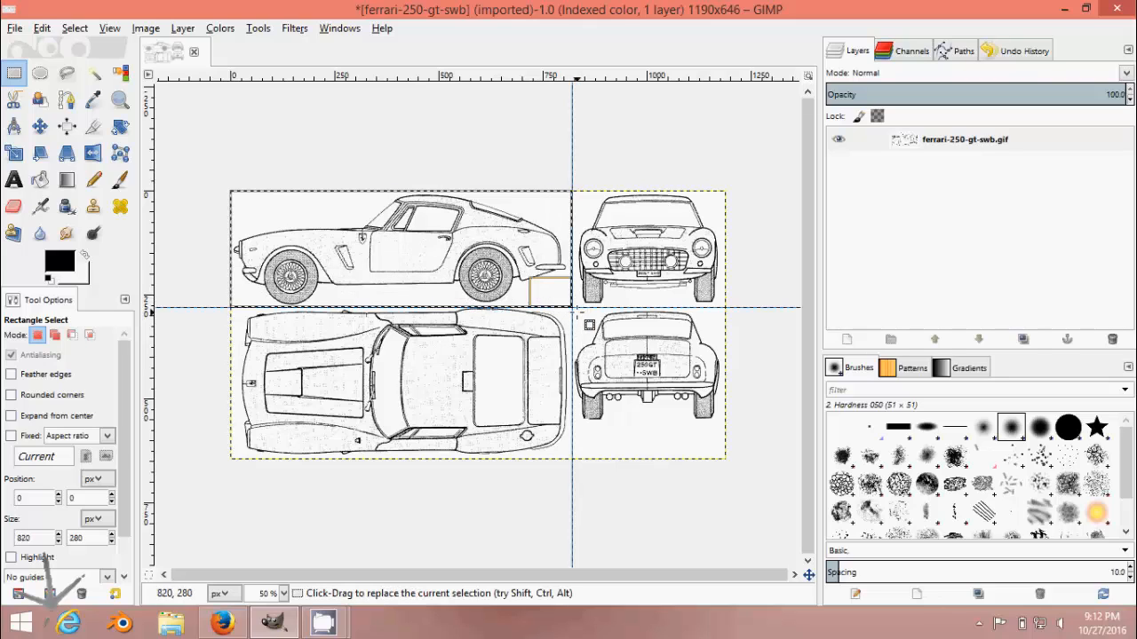
right_click(437, 240)
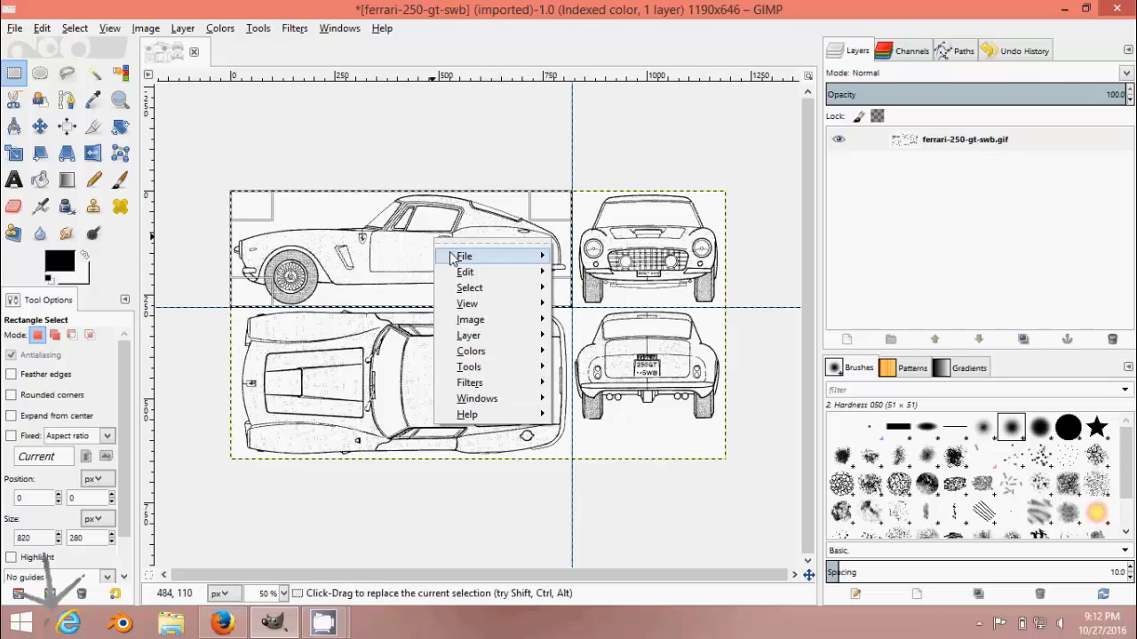
mouse_move(497, 272)
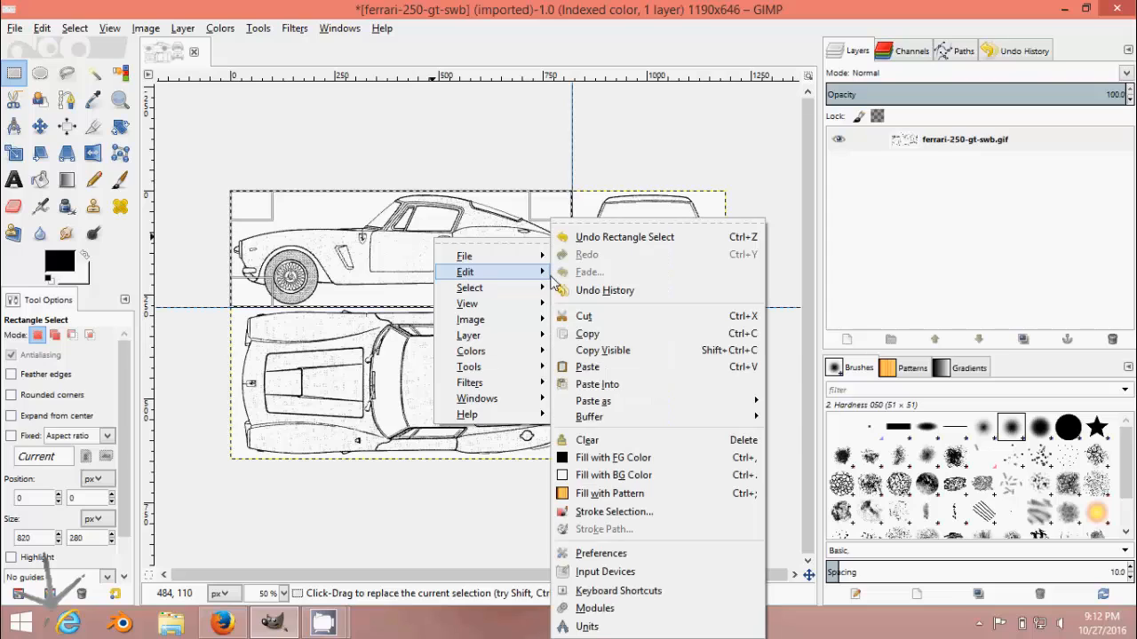
left_click(577, 318)
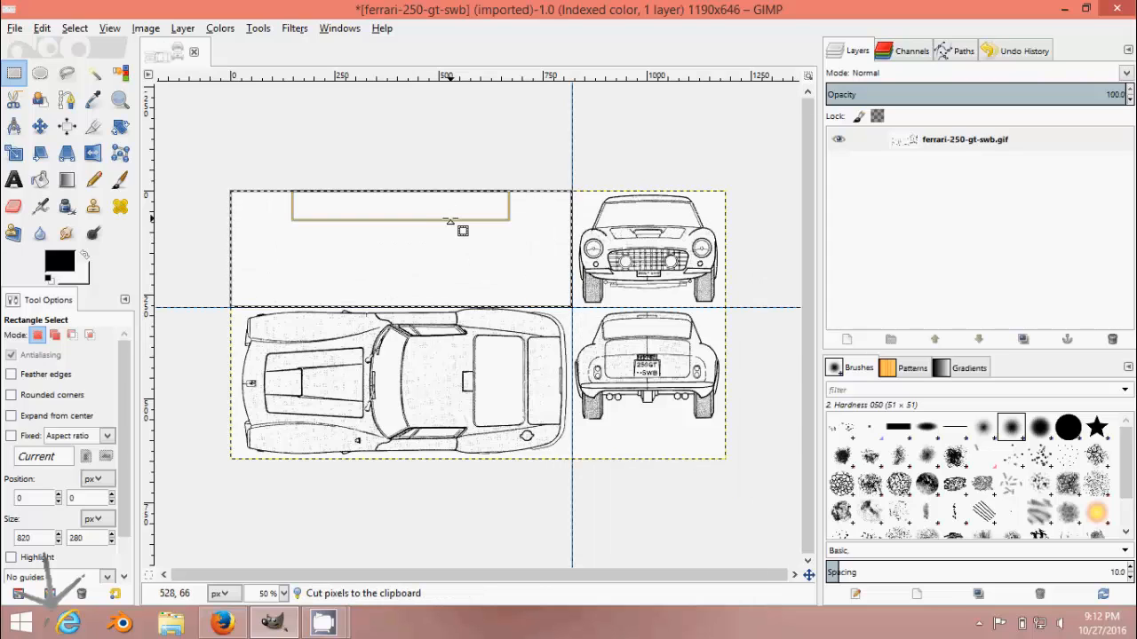
Create a new 1190 × 646 px image and paste the cut side view into it
left_click(13, 29)
left_click(40, 48)
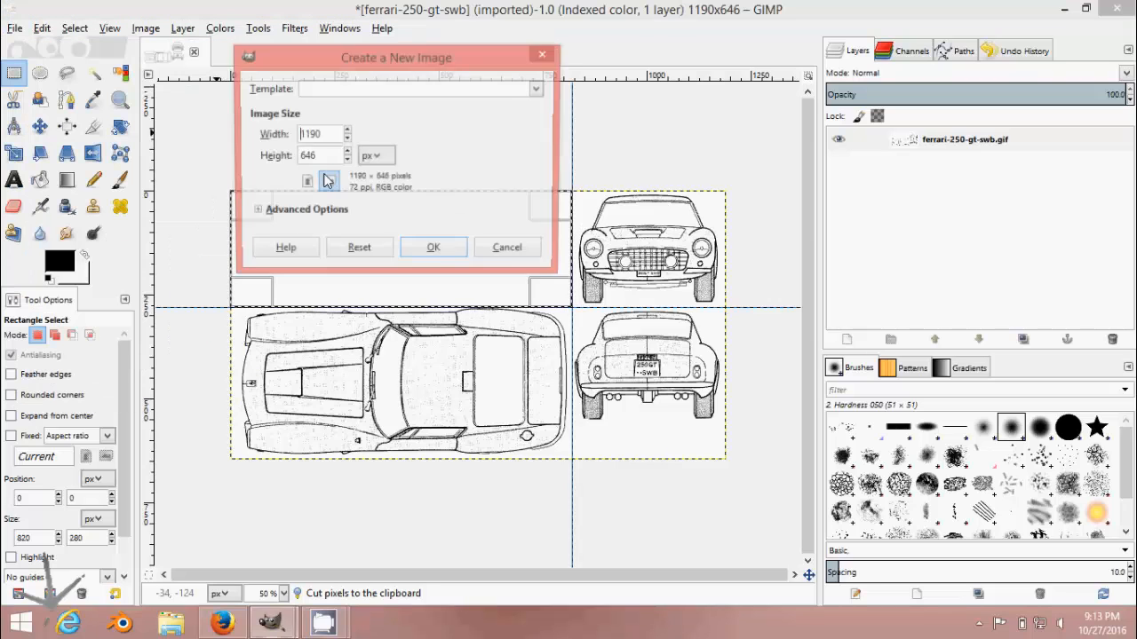
left_click_drag(373, 64, 386, 59)
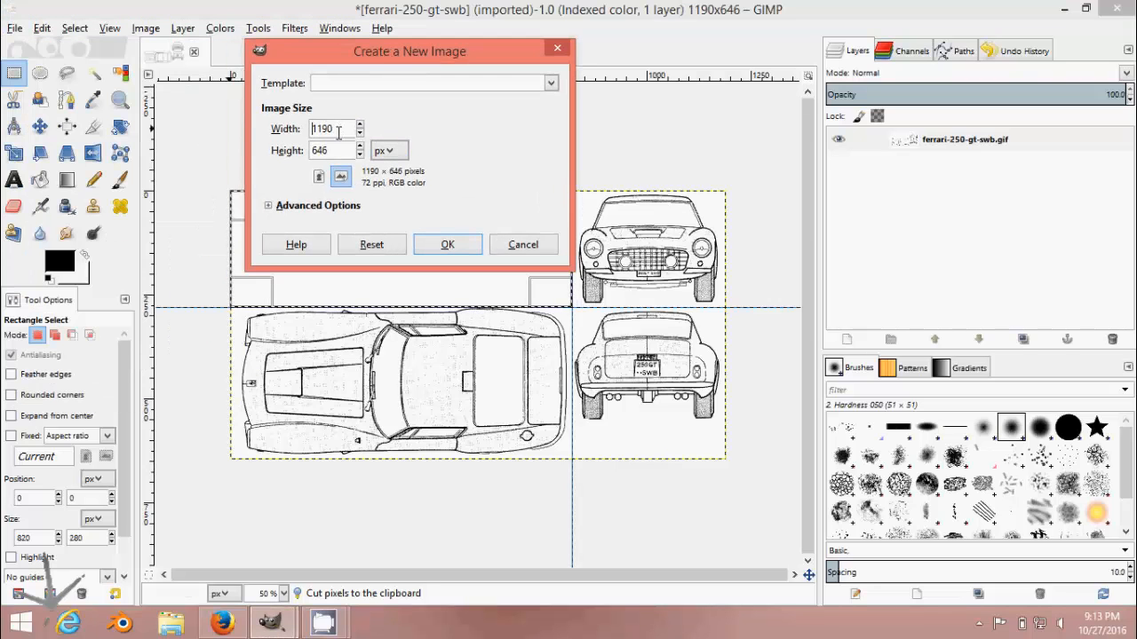
left_click(478, 245)
right_click(418, 200)
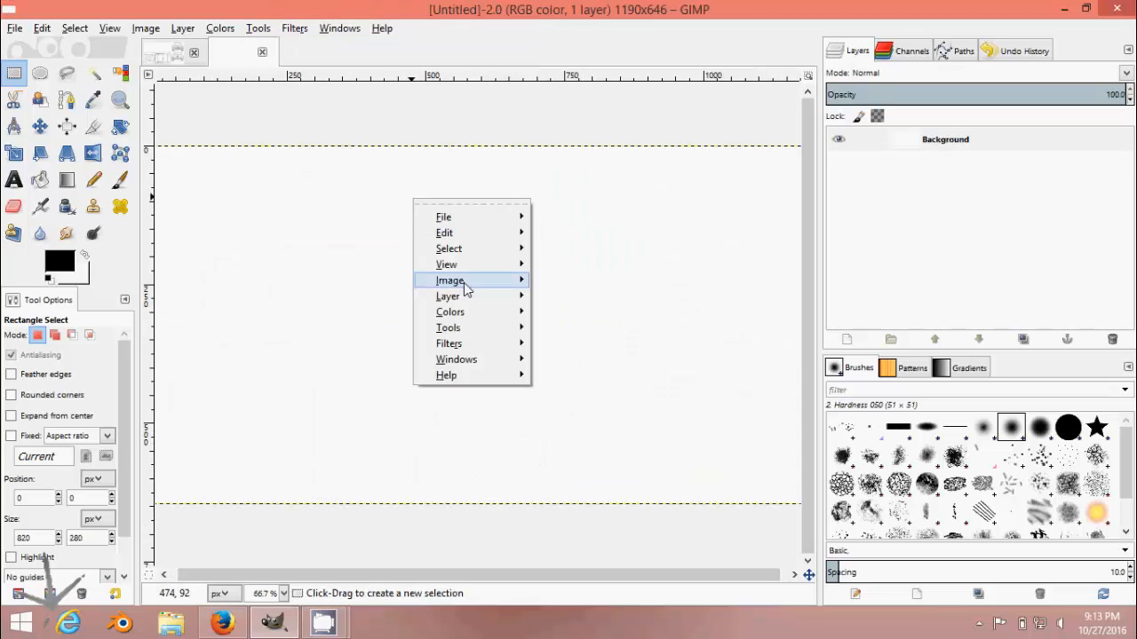
mouse_move(458, 234)
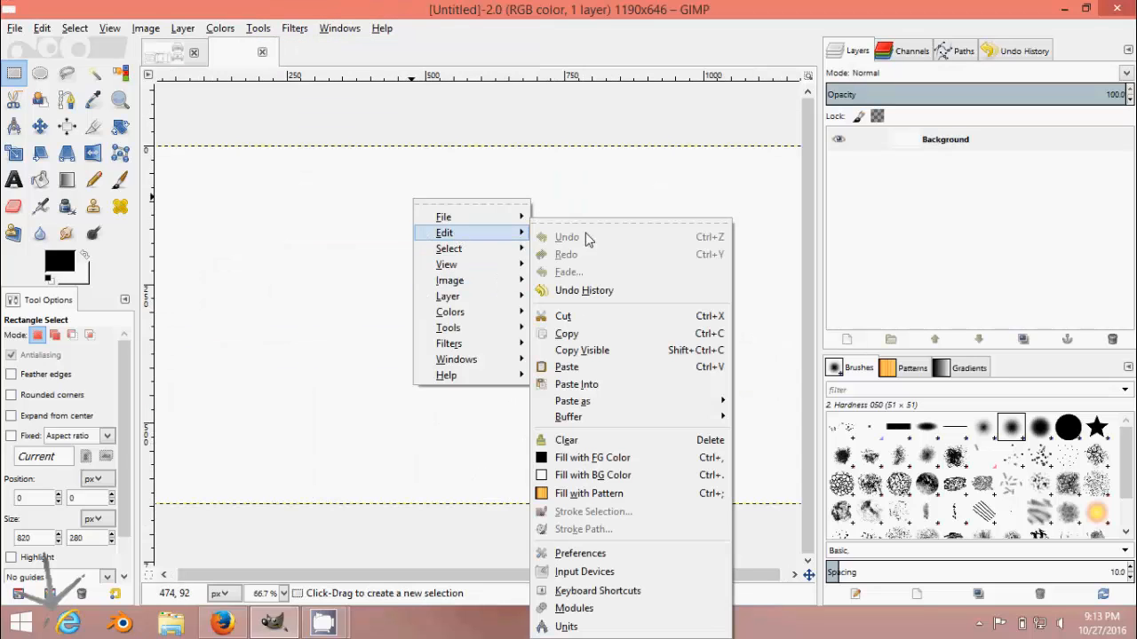
left_click(570, 367)
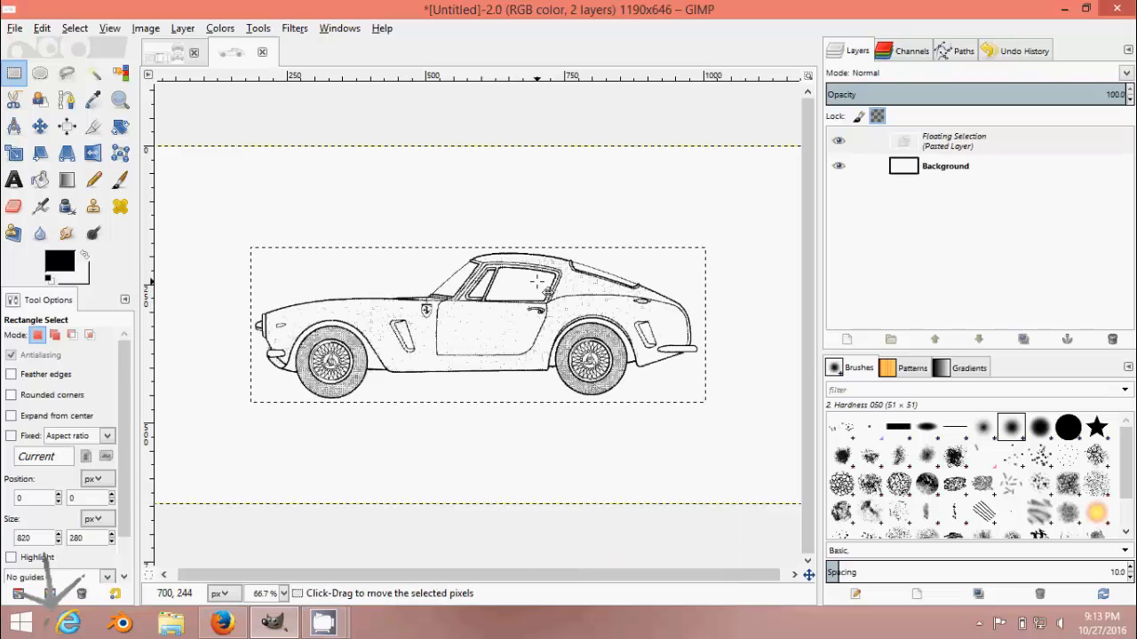
Scale the pasted side view to a width of 1190 px with its aspect ratio locked
scroll(540, 279, "down", 2)
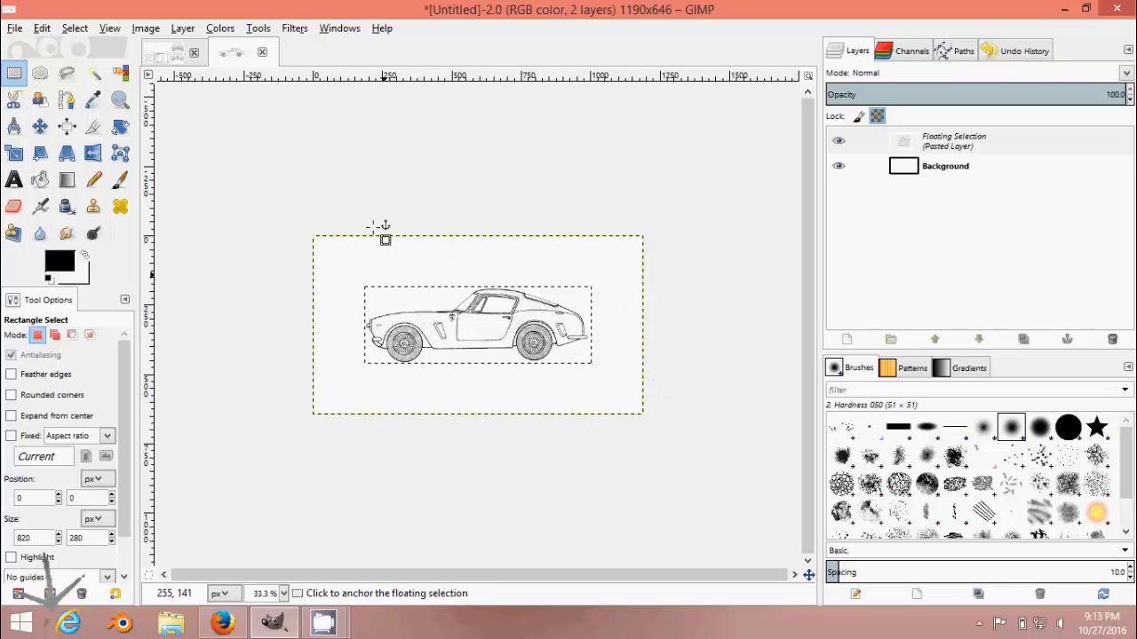
left_click(257, 29)
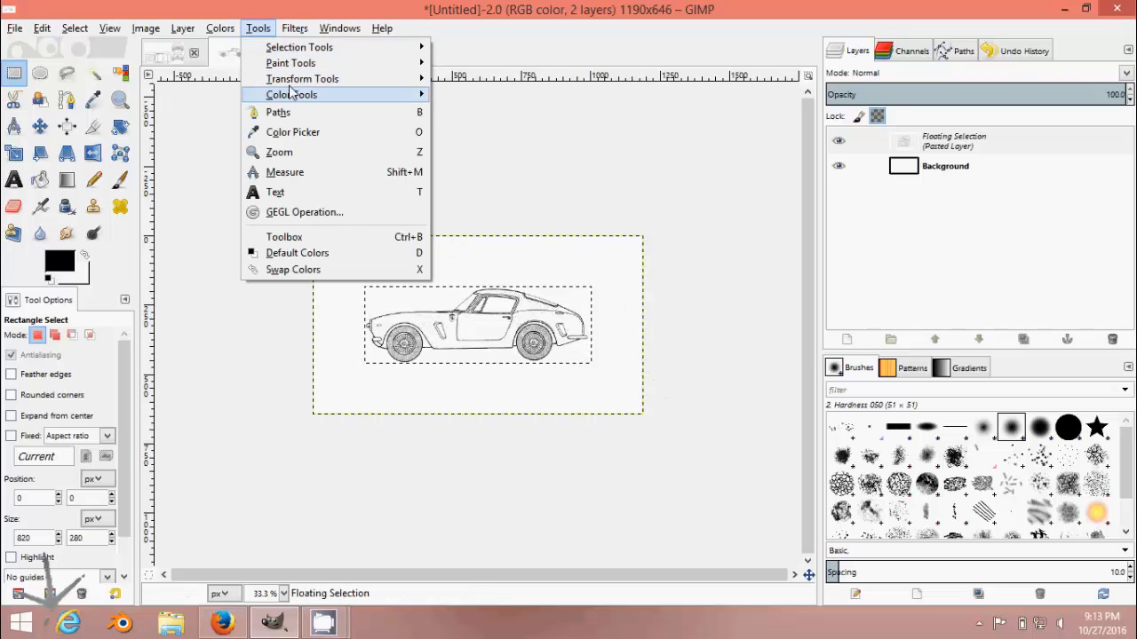
mouse_move(302, 79)
left_click(517, 161)
left_click(561, 224)
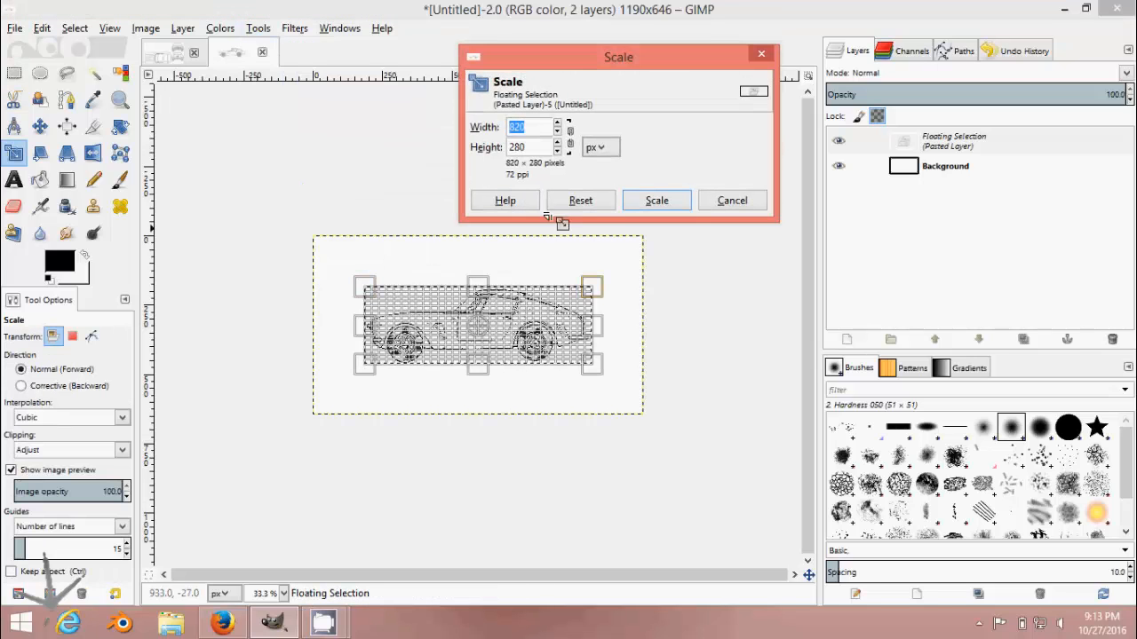
left_click(537, 126)
double_click(537, 127)
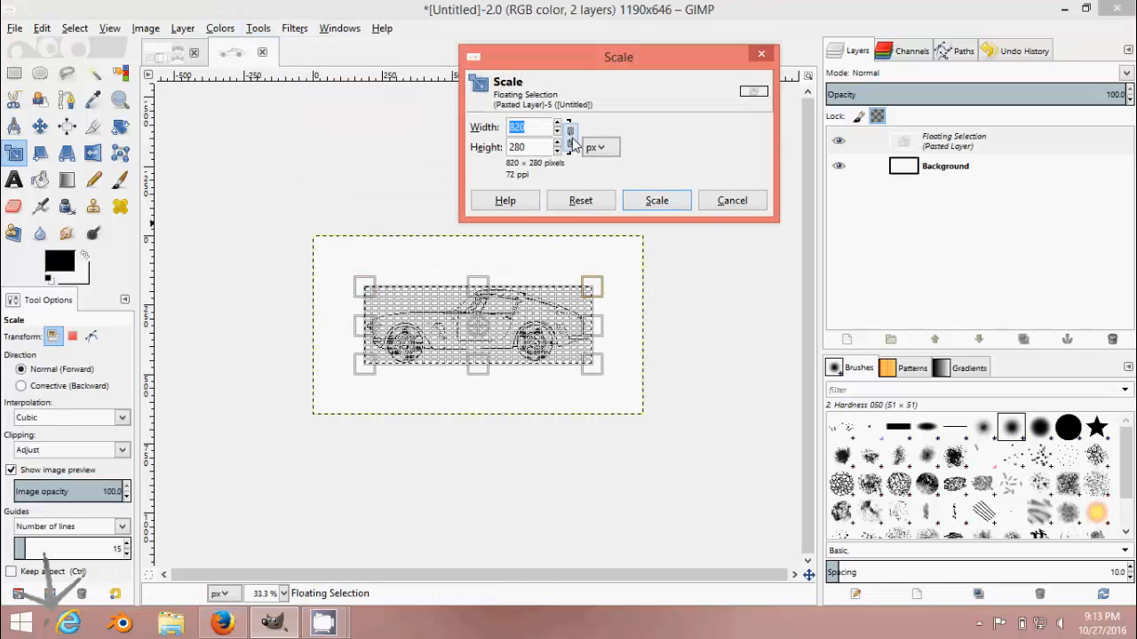
left_click(571, 138)
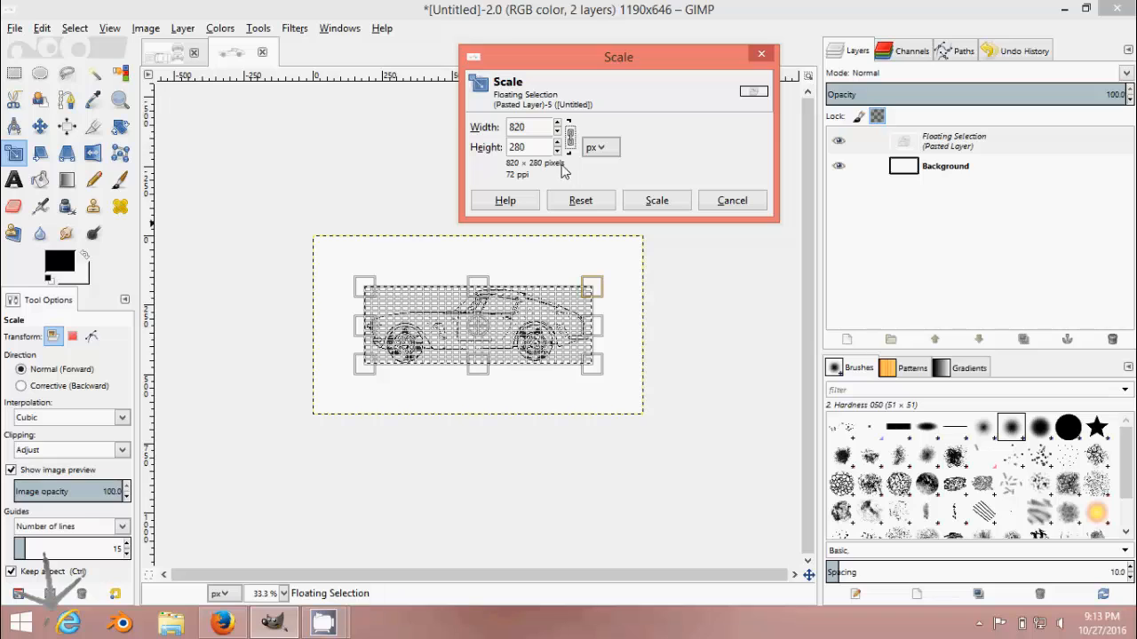
double_click(548, 130)
type("11")
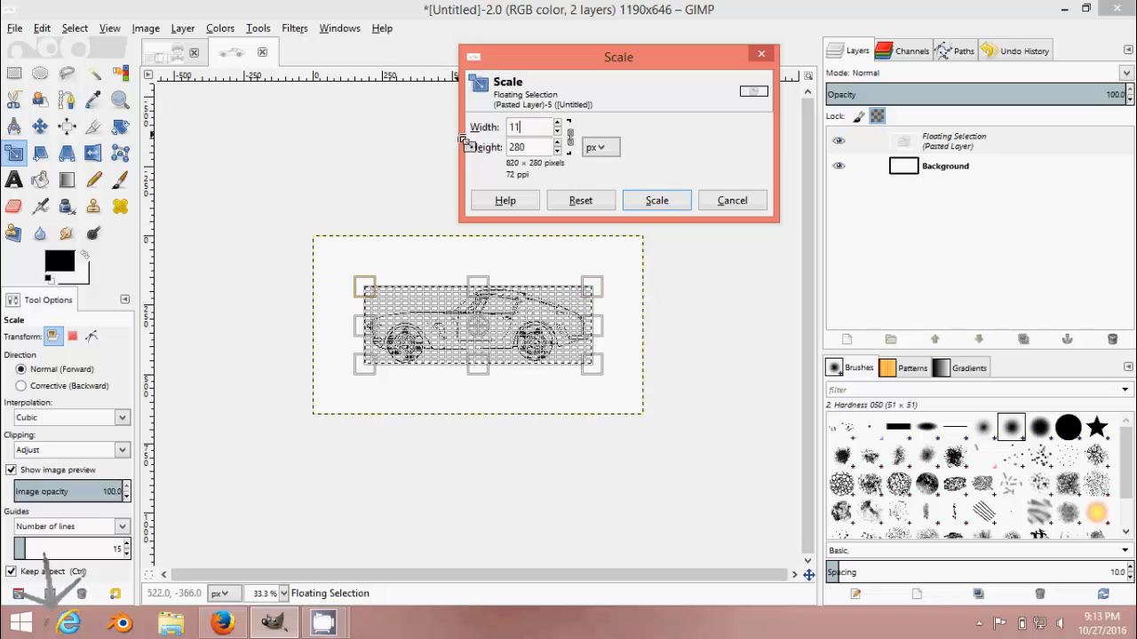
type("90")
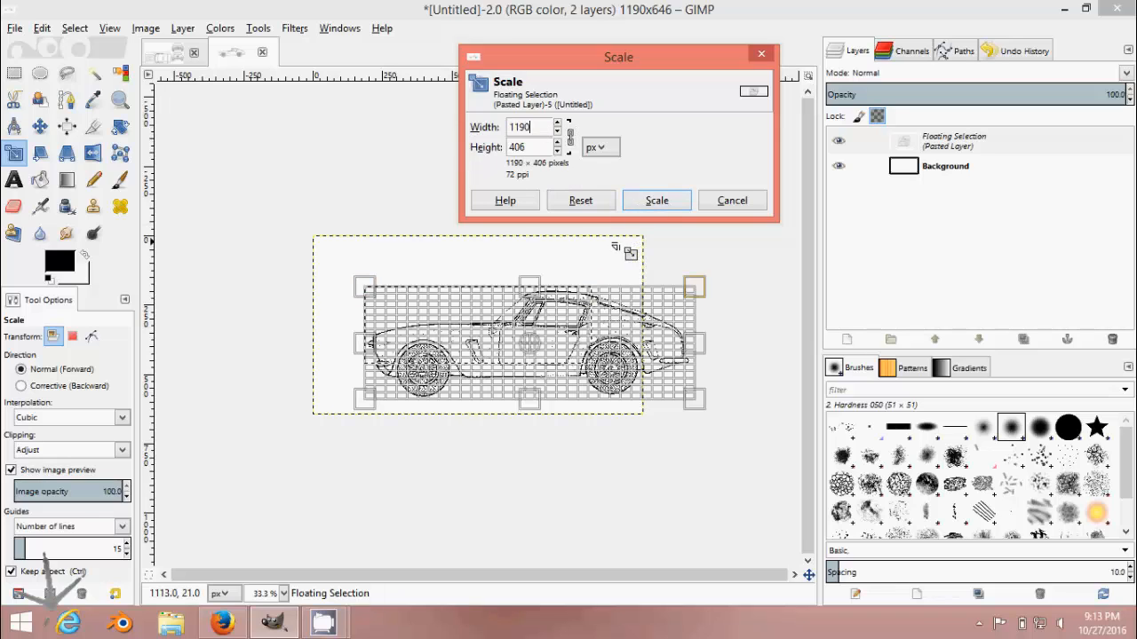
left_click(656, 200)
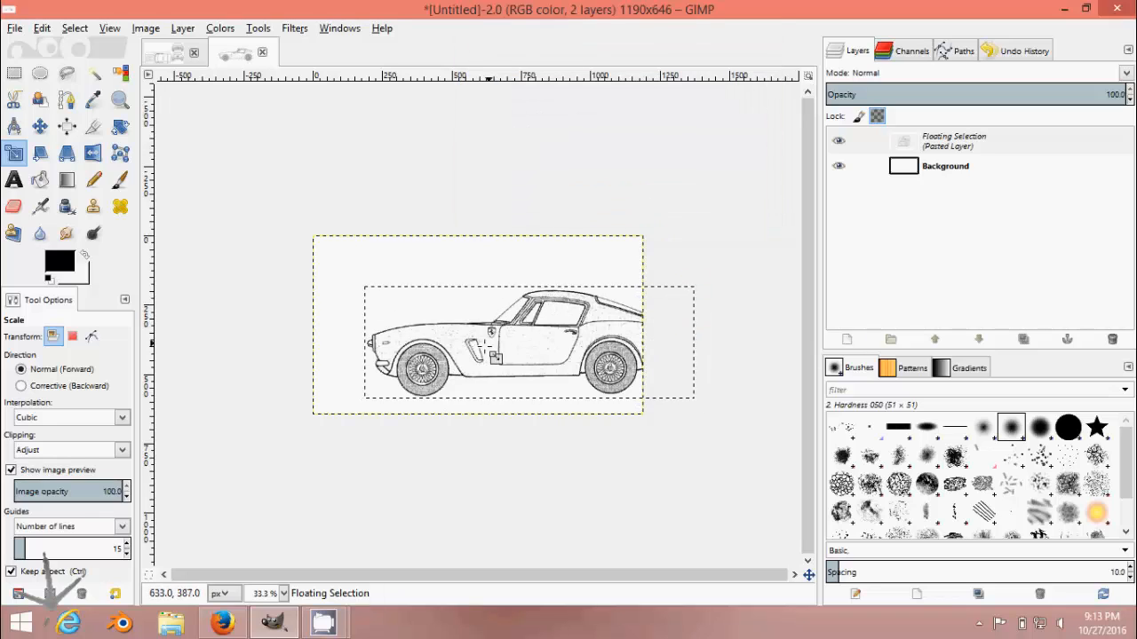
Move the scaled side view so it spans the canvas from edge to edge and sits near mid-height
left_click(40, 129)
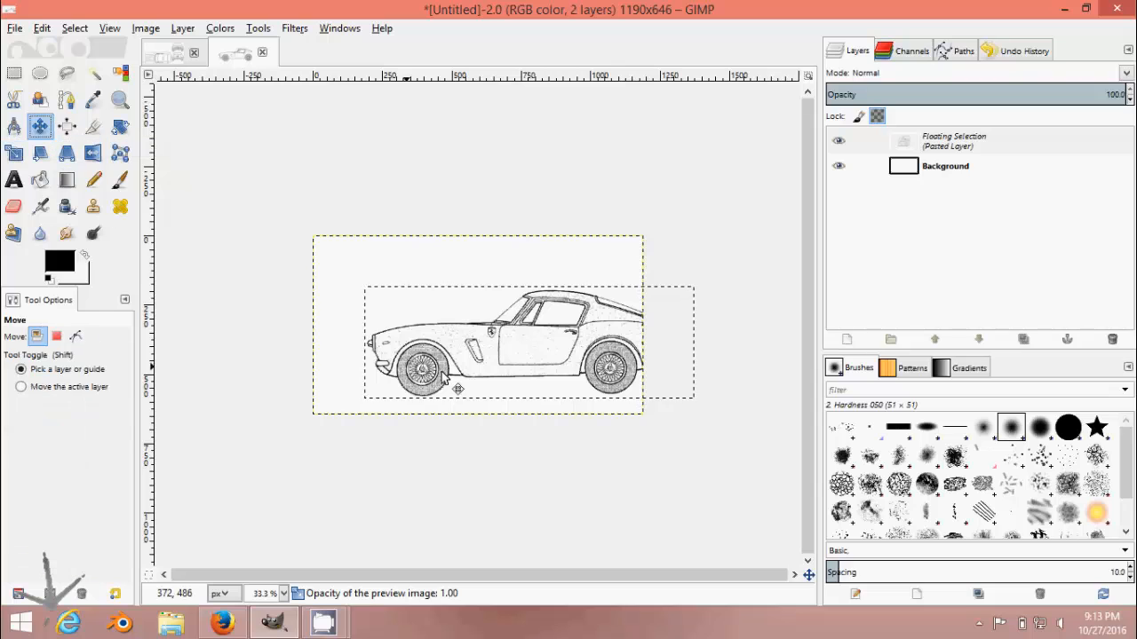
left_click_drag(506, 340, 457, 316)
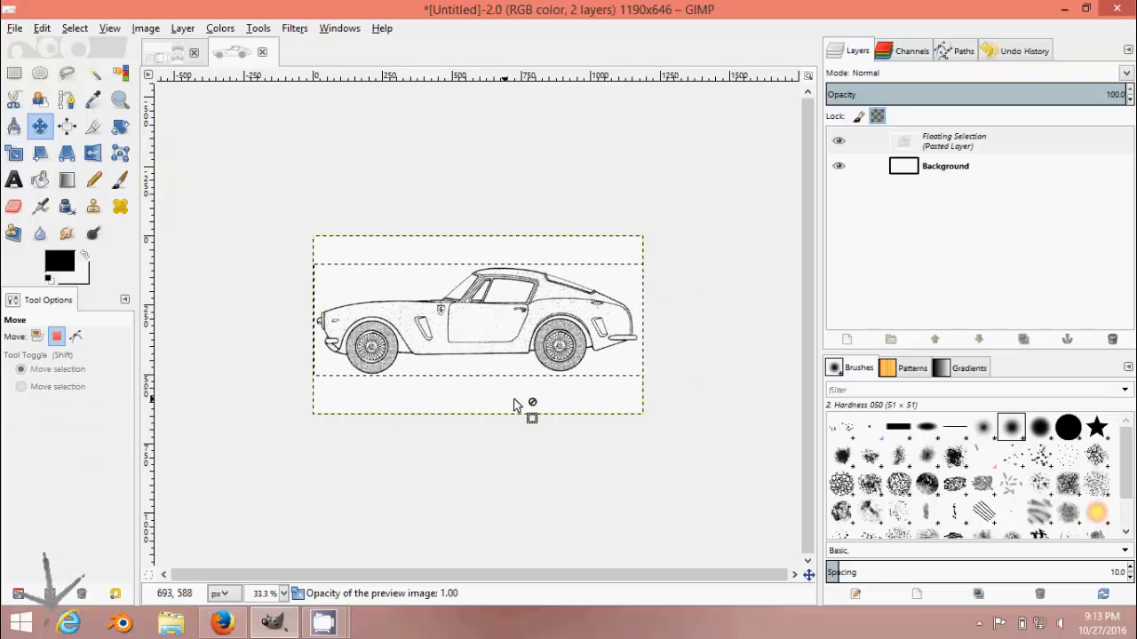
scroll(645, 516, "up", 2)
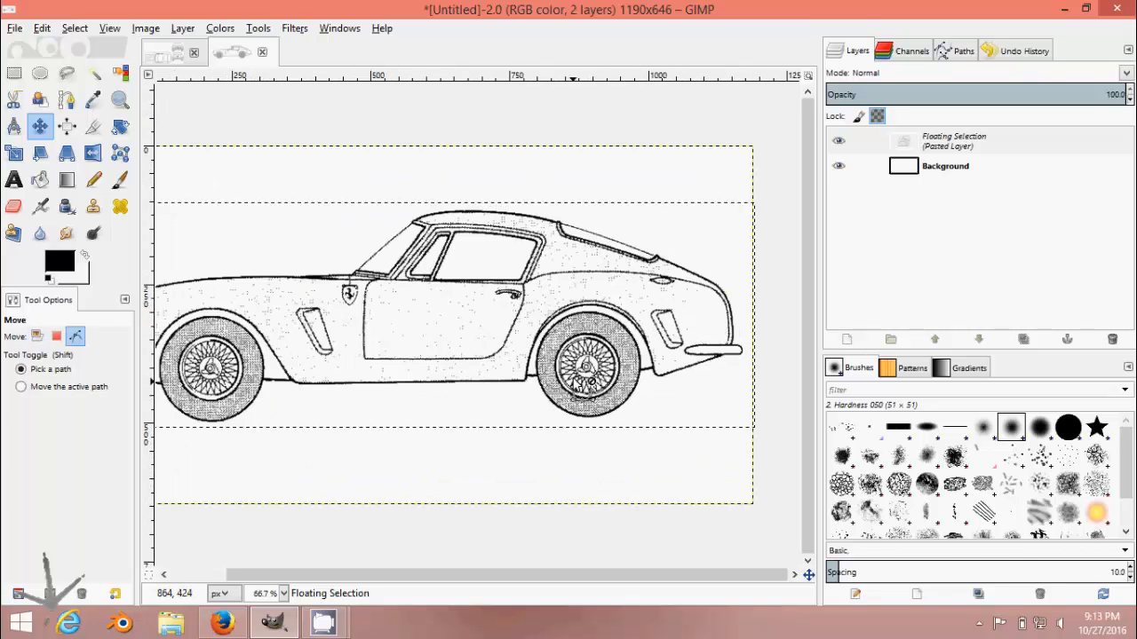
scroll(576, 374, "down", 1)
scroll(581, 378, "up", 1)
scroll(564, 355, "down", 2)
scroll(549, 311, "up", 1)
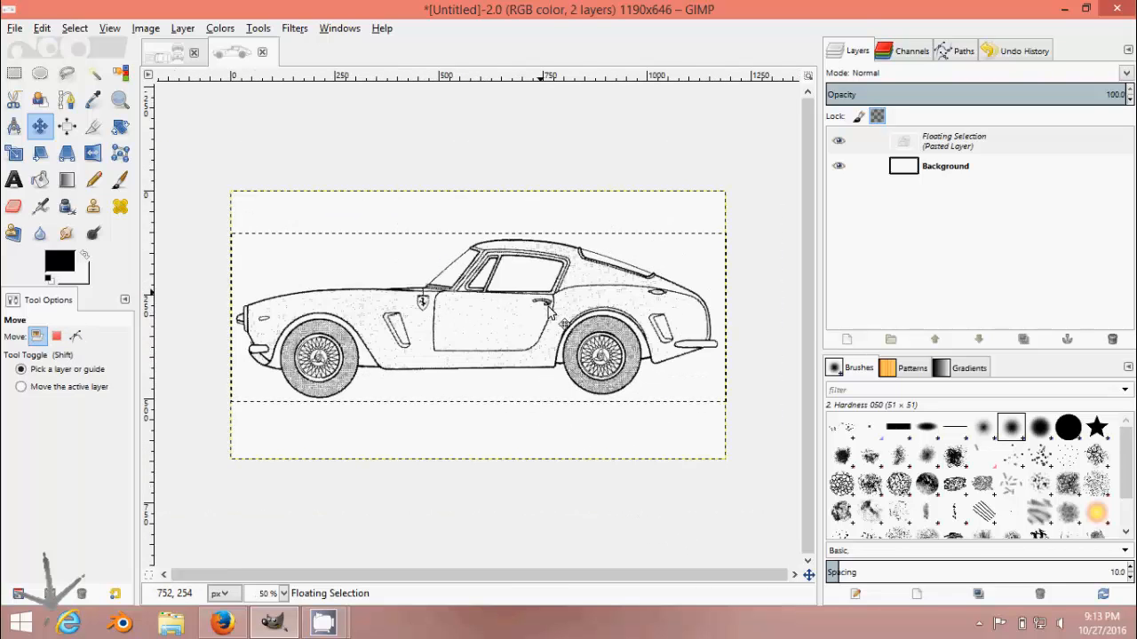
Return to the blueprint image, replace its selection with a 370 × 278 px rectangle around the car's front view, and cut it
left_click(178, 51)
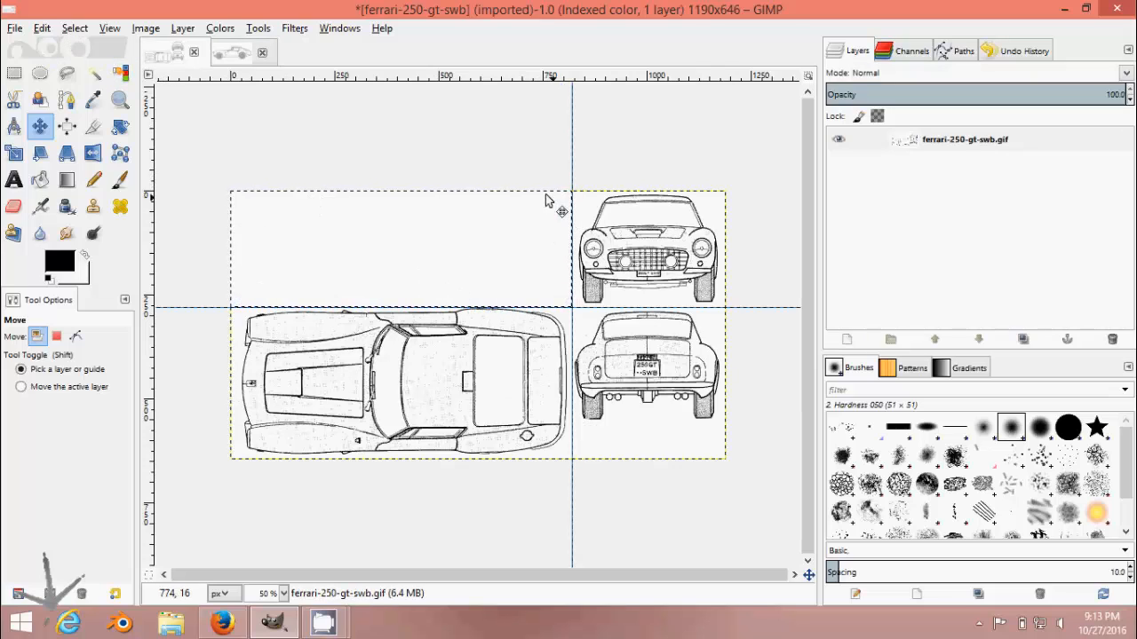
left_click(76, 28)
left_click(92, 69)
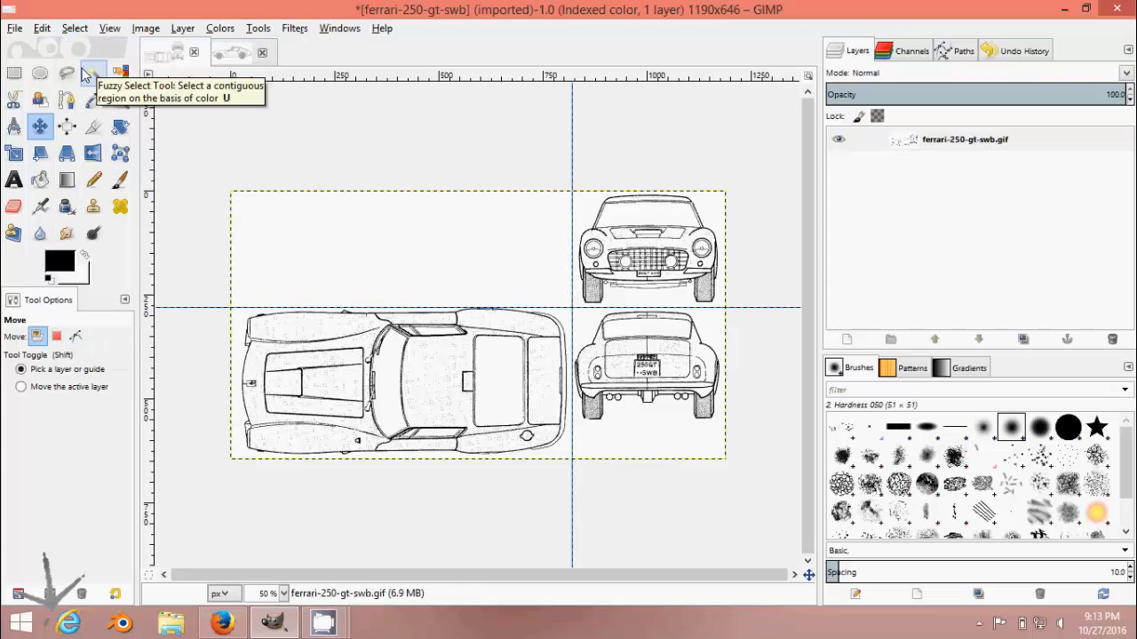
left_click(13, 75)
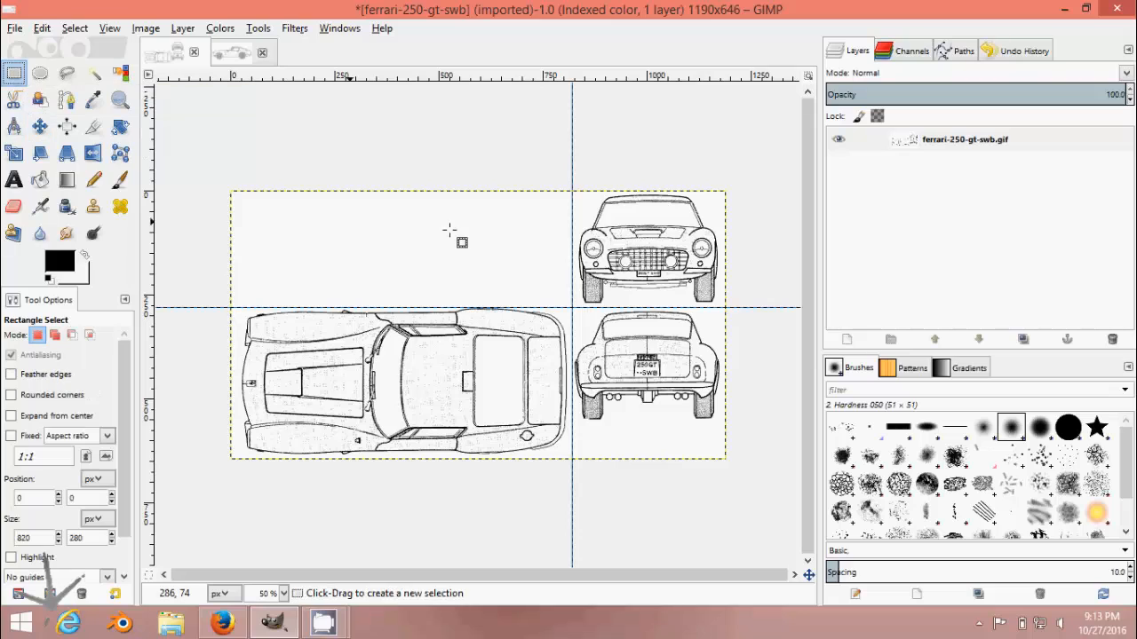
left_click_drag(597, 194, 725, 307)
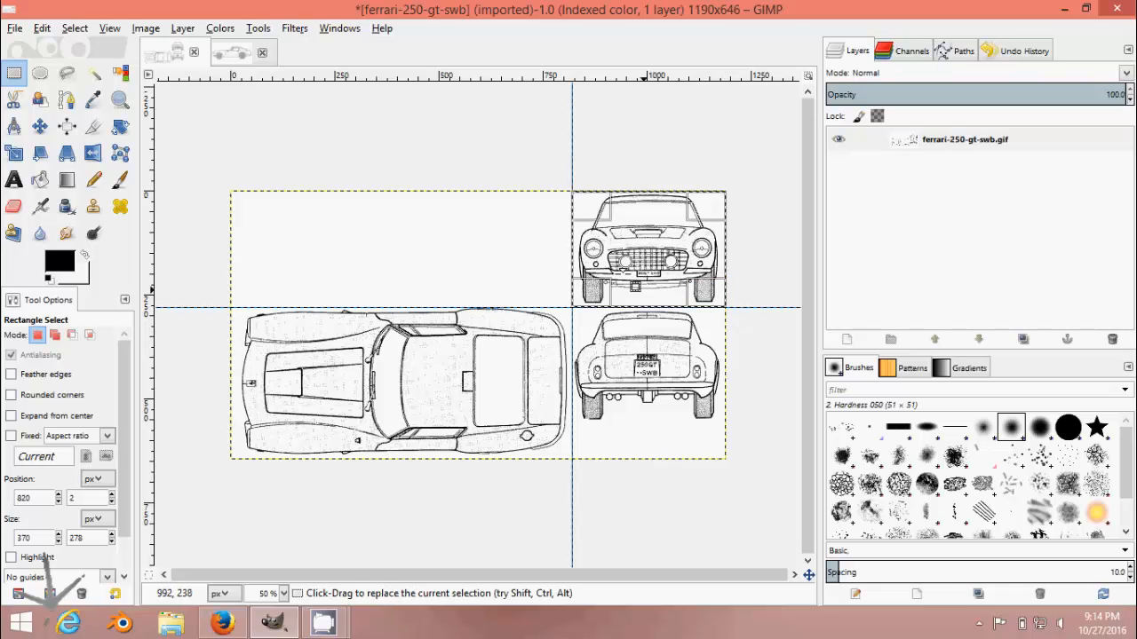
right_click(656, 239)
mouse_move(695, 276)
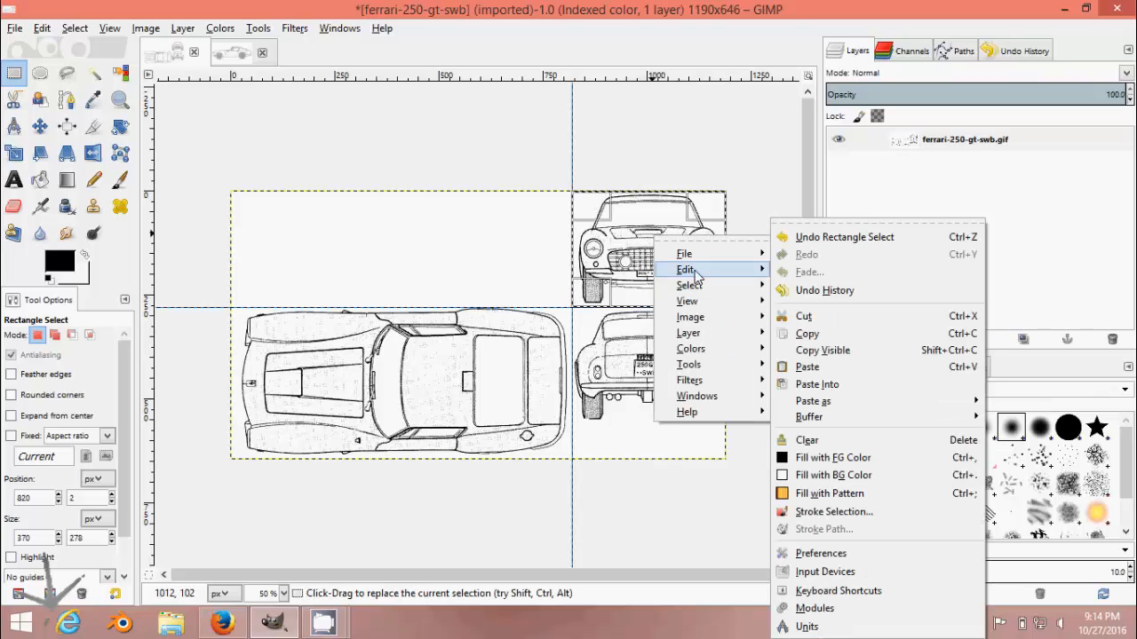
left_click(799, 317)
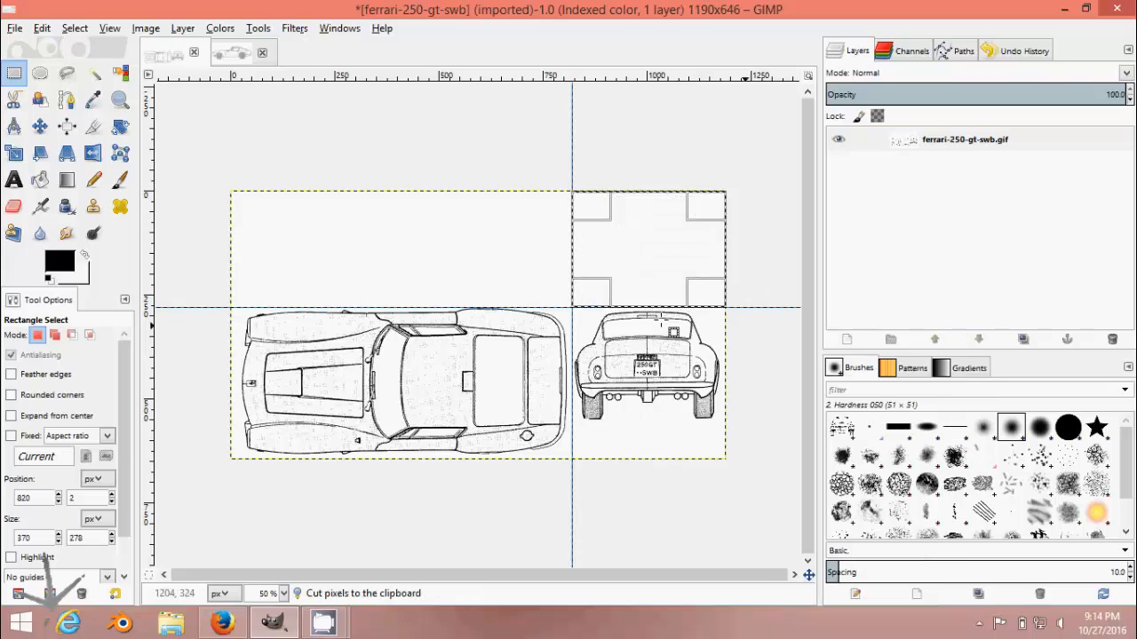
Create a new 1190 × 1190 px image and paste the cut front view into it
left_click(15, 29)
left_click(41, 49)
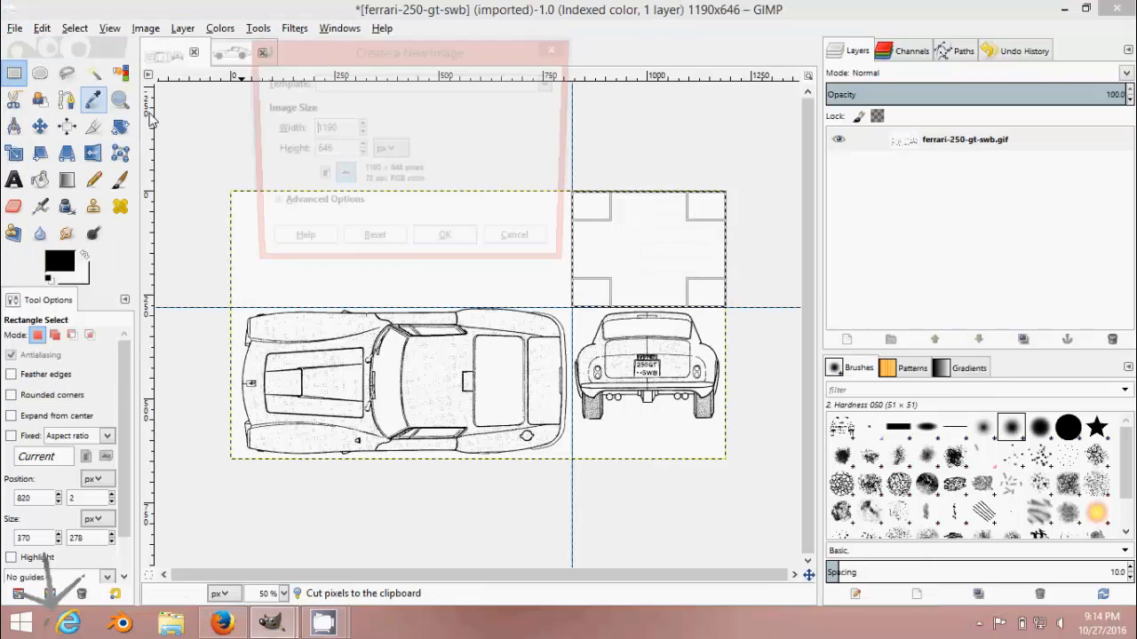
key("Tab")
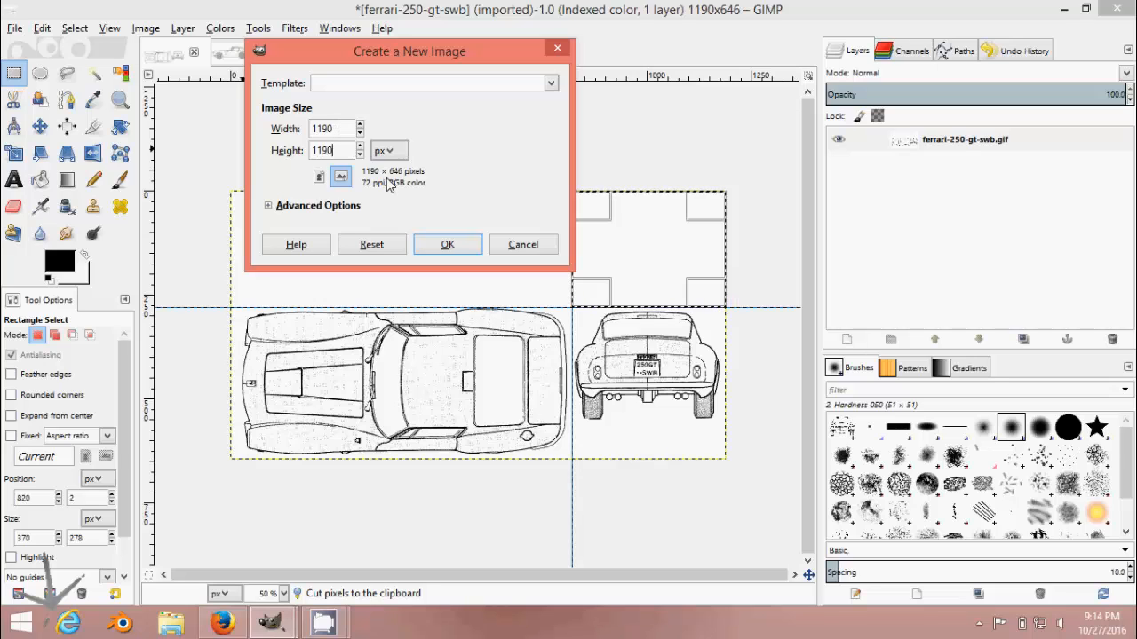
type("1190")
left_click(447, 245)
right_click(415, 223)
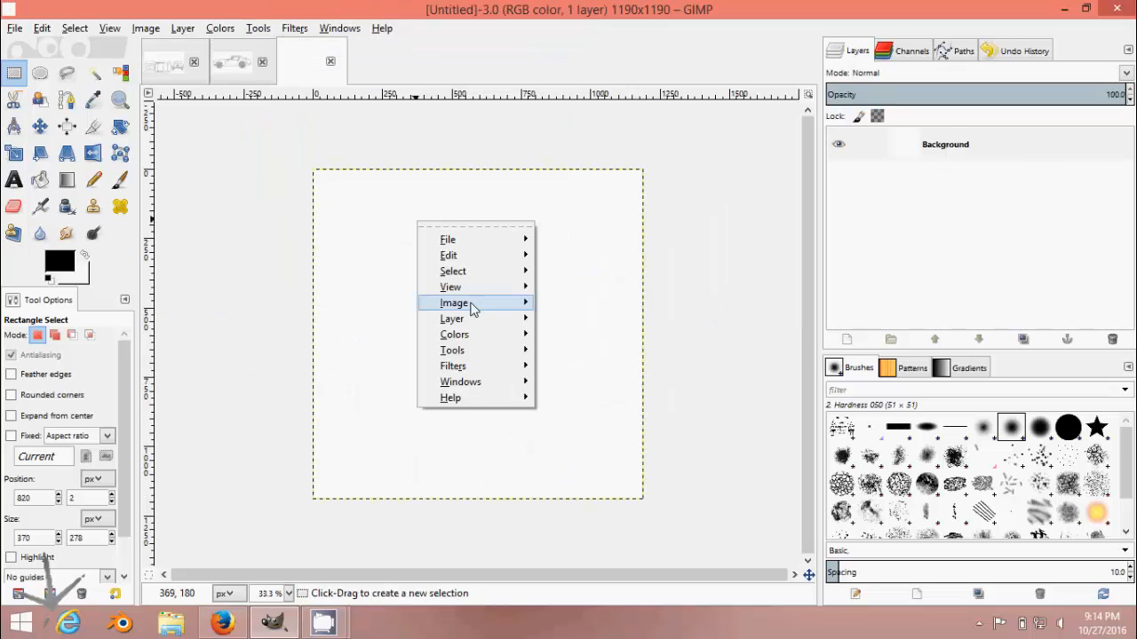
mouse_move(459, 257)
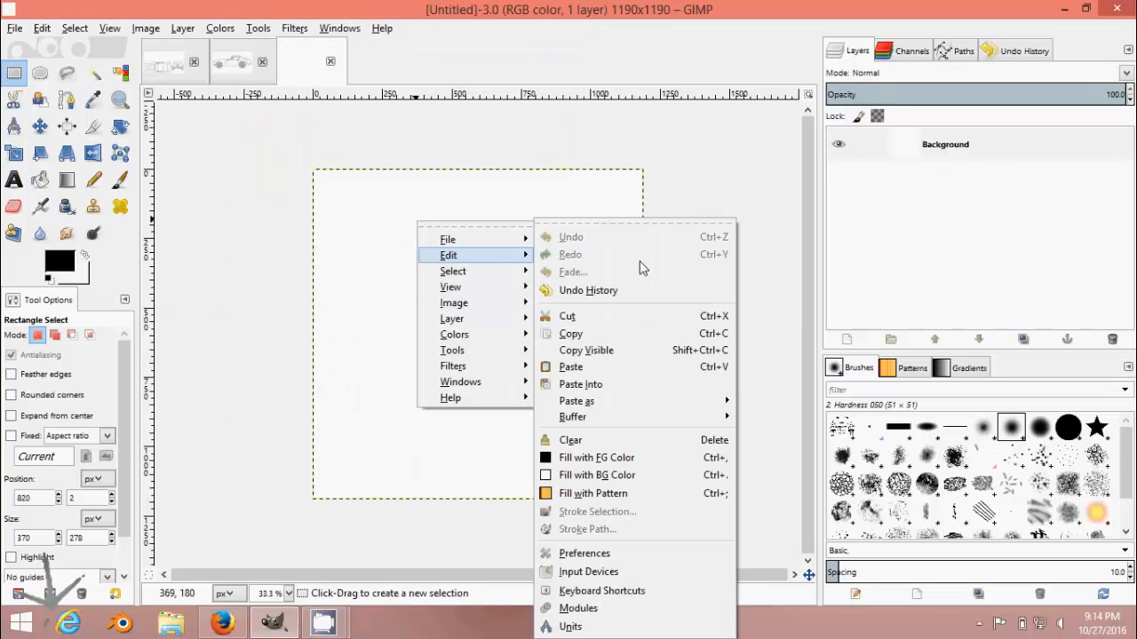
left_click(582, 368)
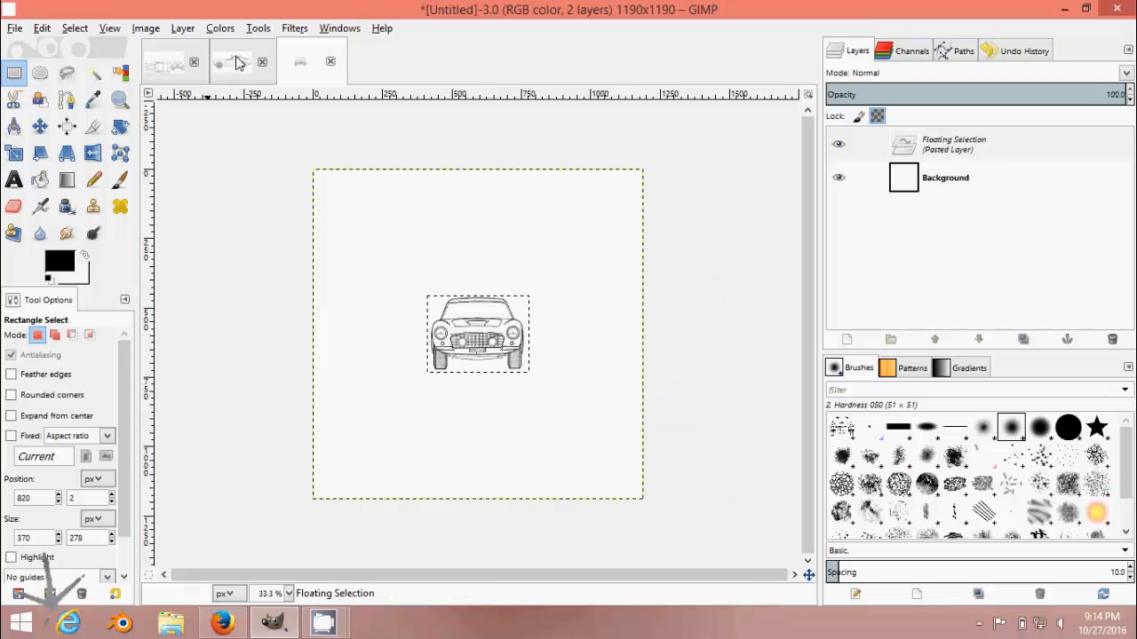
Scale the pasted front view proportionally to a width of 1190 px and move it to span the canvas near mid-height
left_click(257, 28)
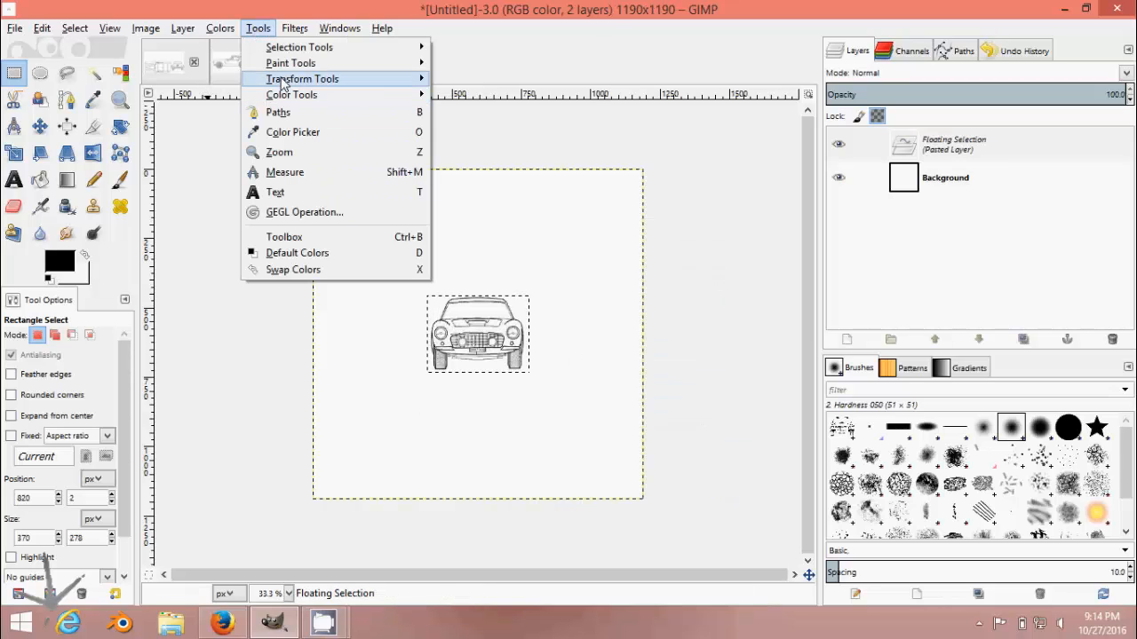
mouse_move(276, 79)
left_click(452, 169)
left_click(494, 223)
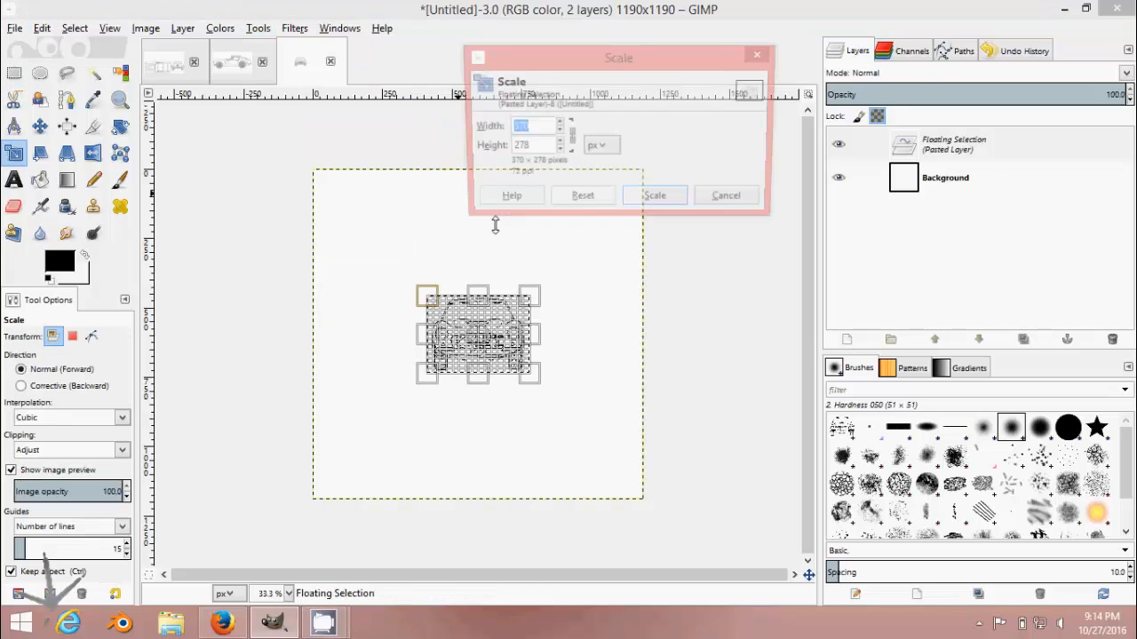
left_click_drag(597, 56, 546, 56)
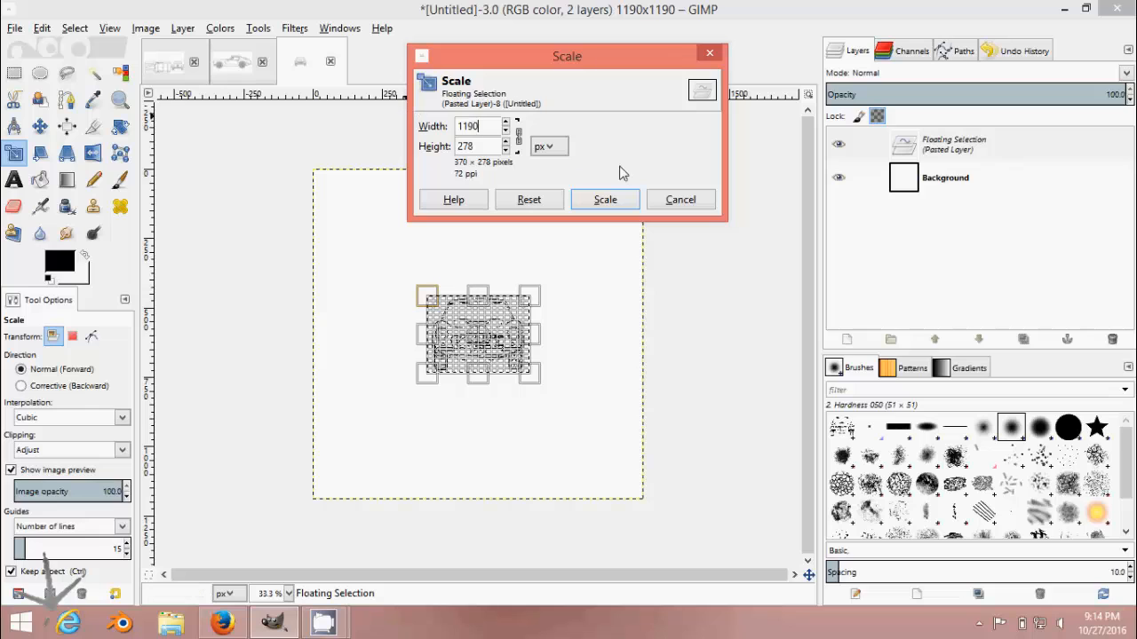
key("Tab")
left_click(605, 199)
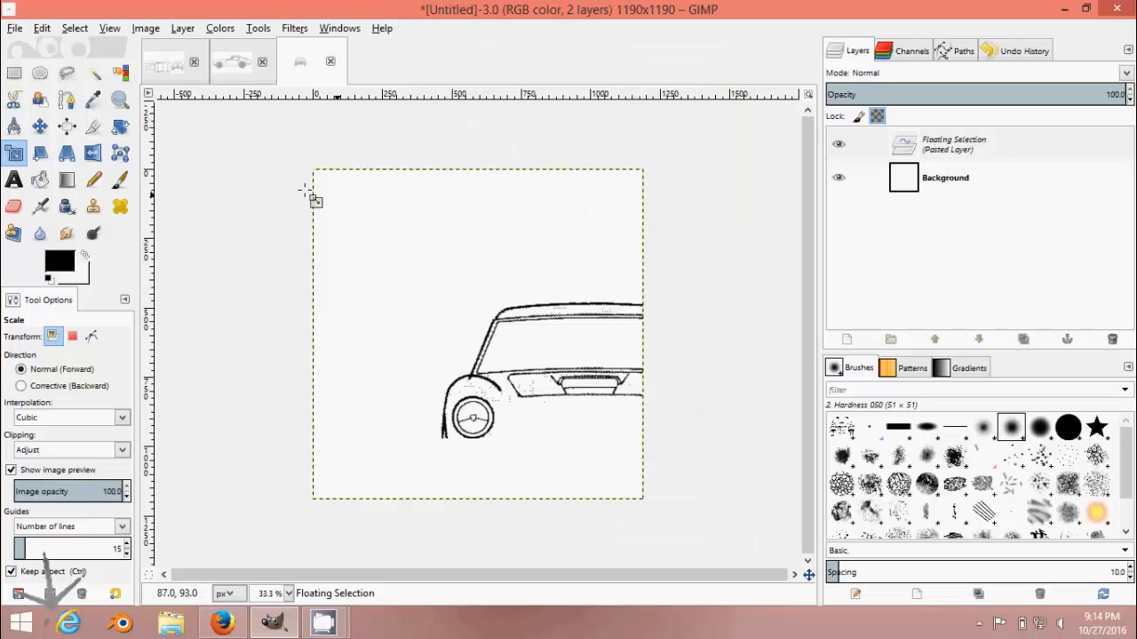
left_click(40, 126)
left_click_drag(564, 374, 452, 287)
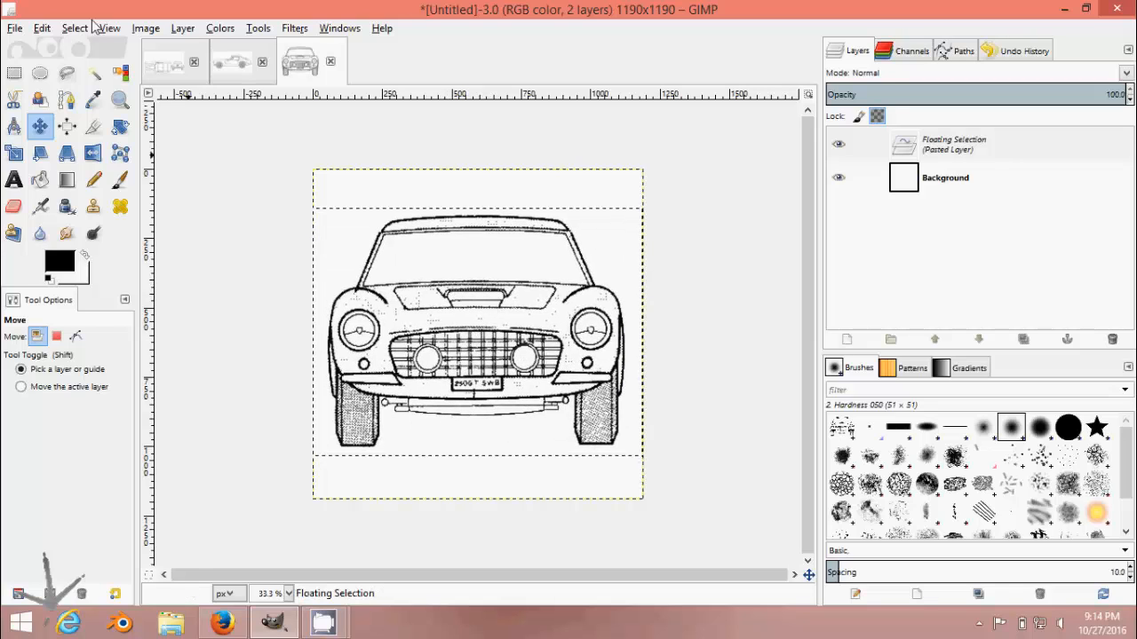
Return to the blueprint image, replace its selection with a 368 × 366 px rectangle around the car's rear view, and cut it
left_click(164, 82)
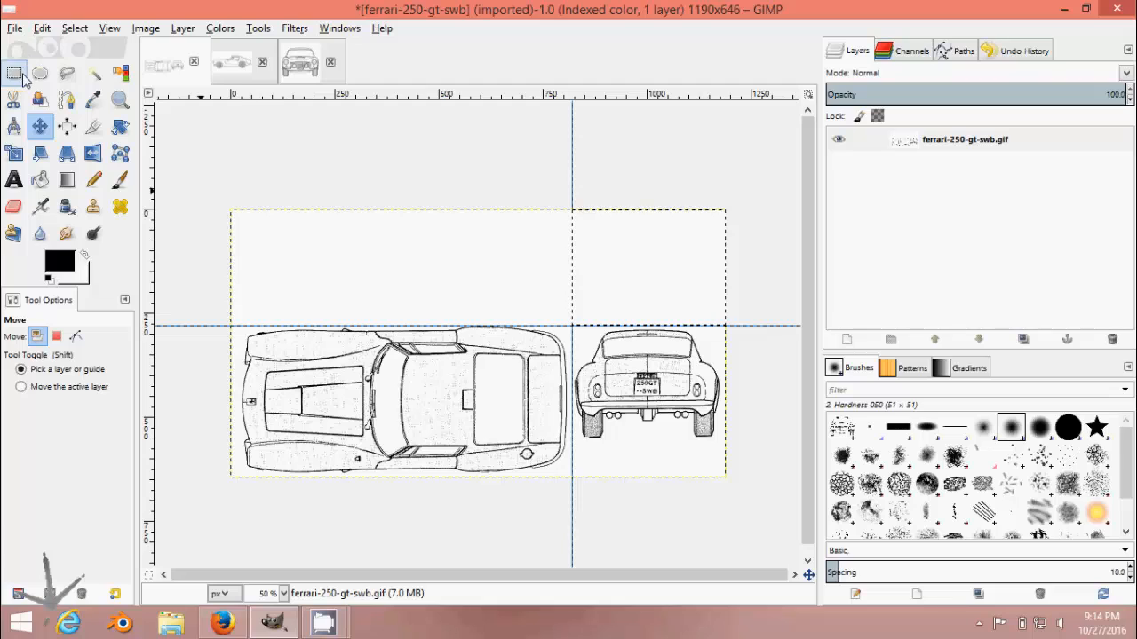
left_click(75, 27)
left_click(80, 69)
left_click(15, 74)
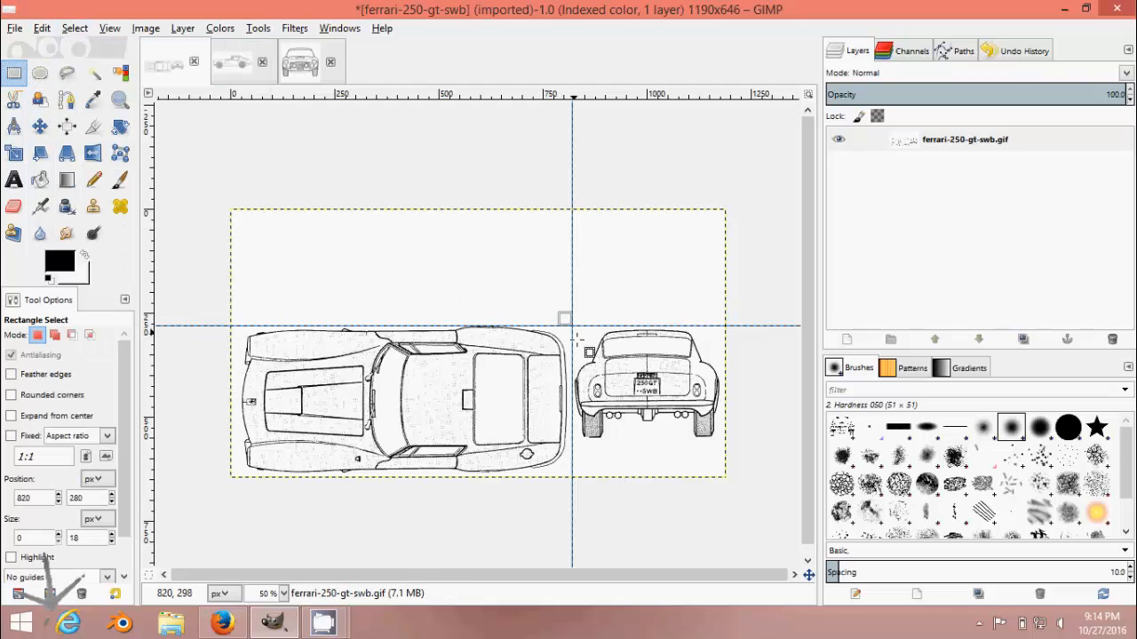
left_click_drag(572, 326, 736, 488)
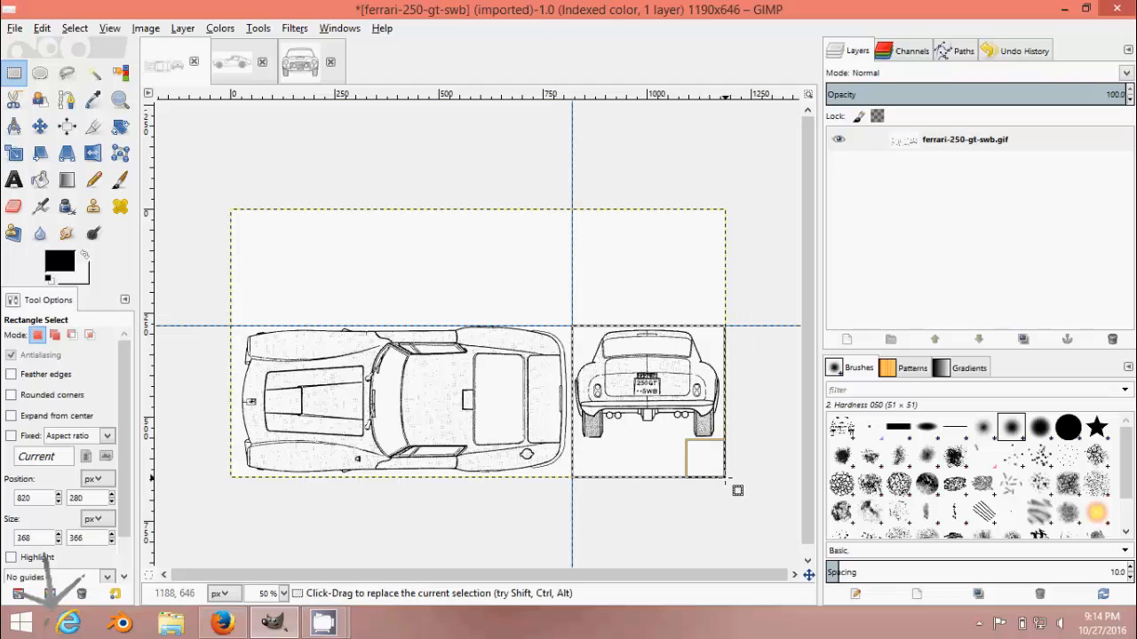
right_click(638, 408)
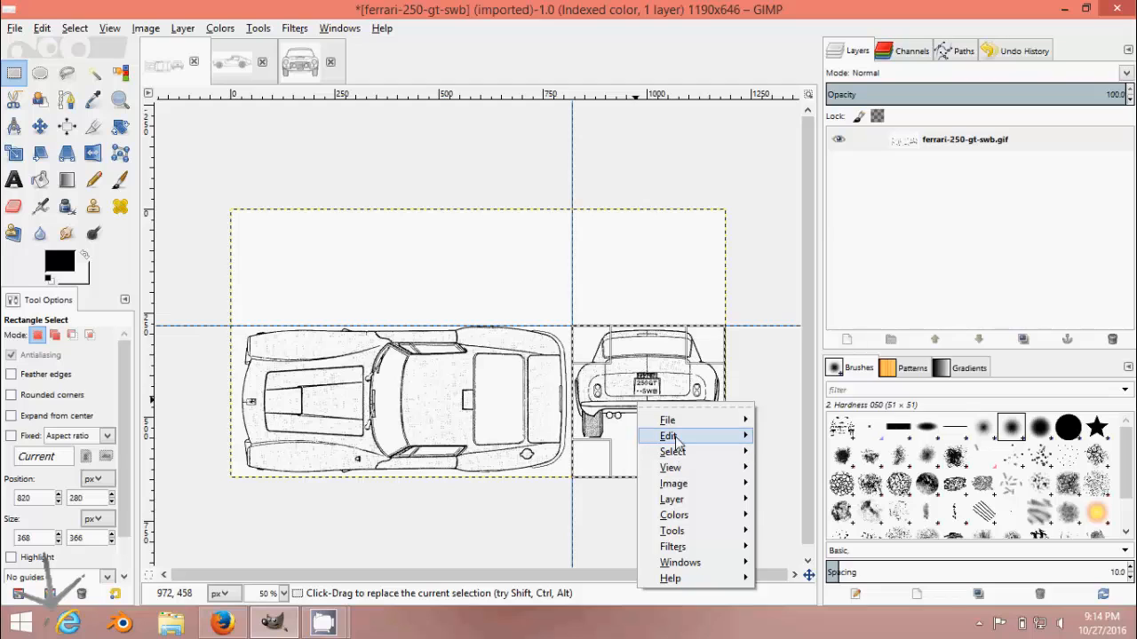
mouse_move(668, 436)
left_click(771, 315)
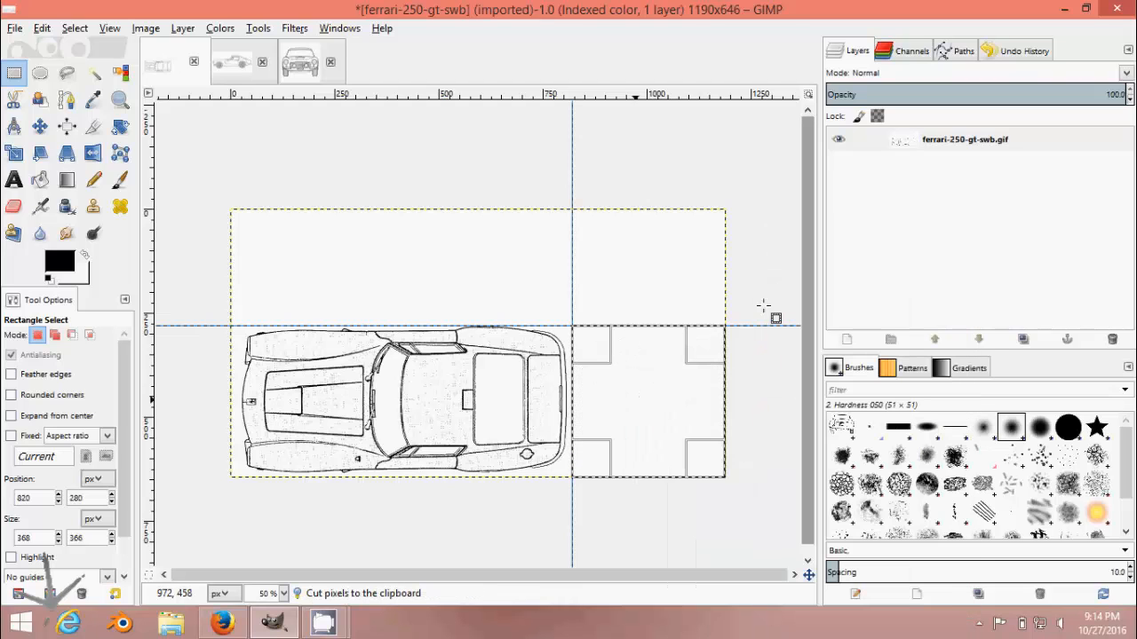
Create another new 1190 × 1190 px image and paste the cut rear view into it
left_click(15, 28)
left_click(38, 45)
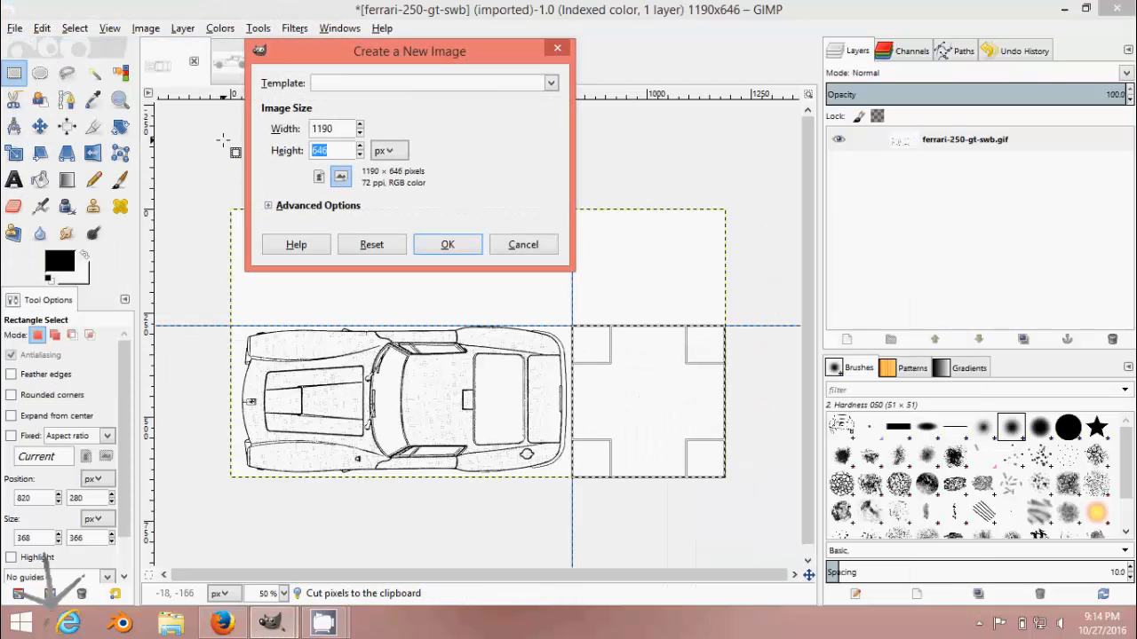
type("1190")
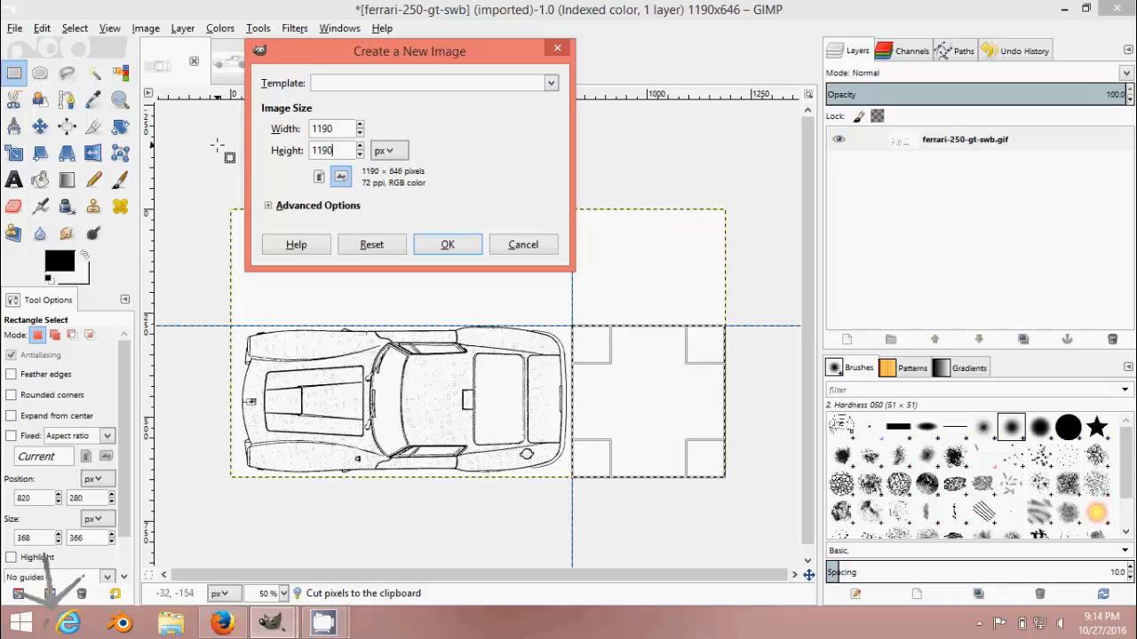
key("Return")
right_click(368, 234)
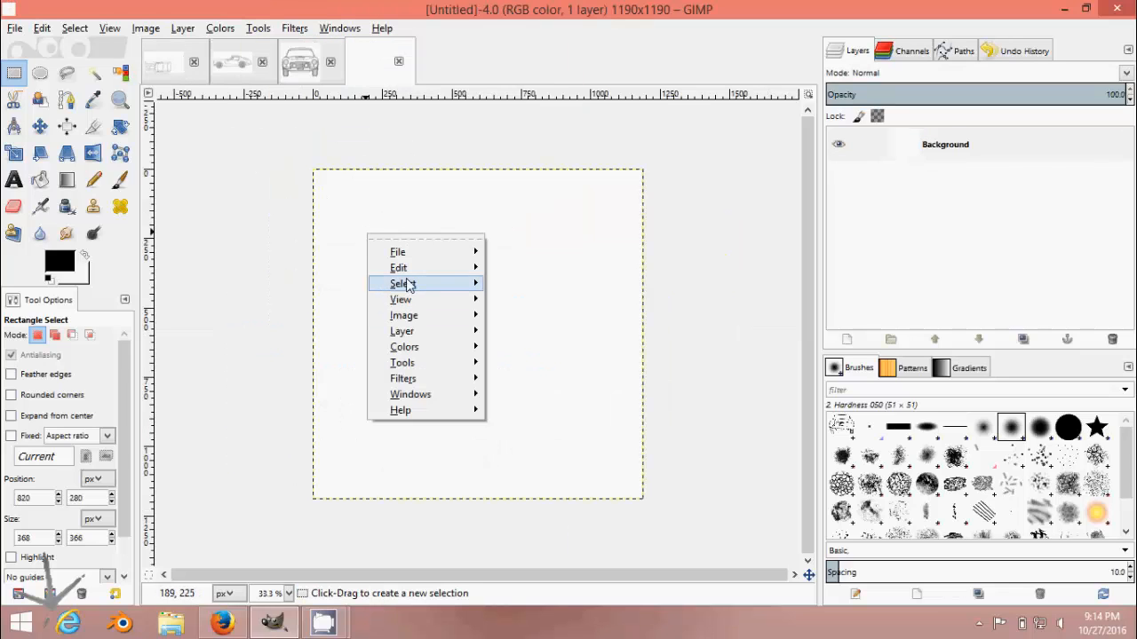
mouse_move(409, 267)
left_click(532, 368)
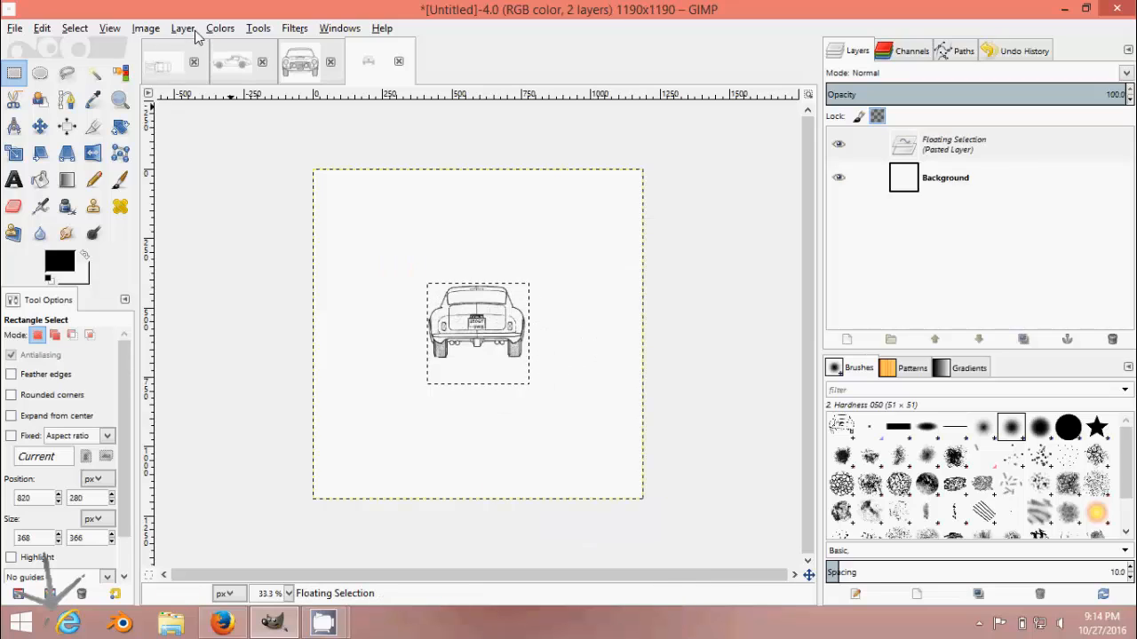
Scale the pasted rear view proportionally to a width of 1190 px and move it to span the canvas from edge to edge
left_click(258, 28)
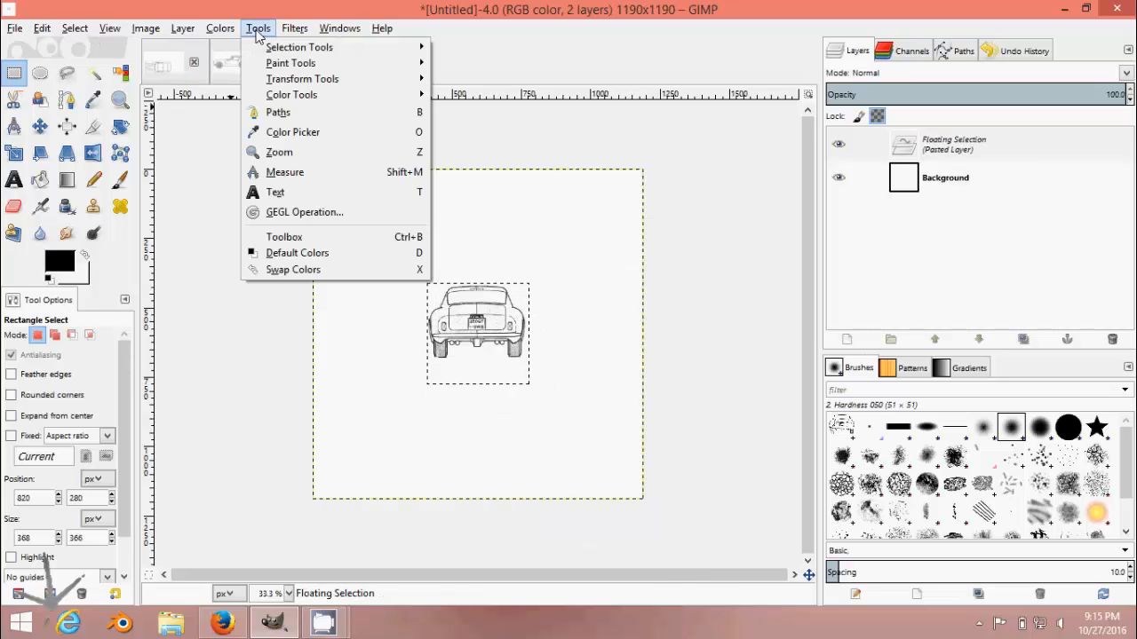
mouse_move(356, 79)
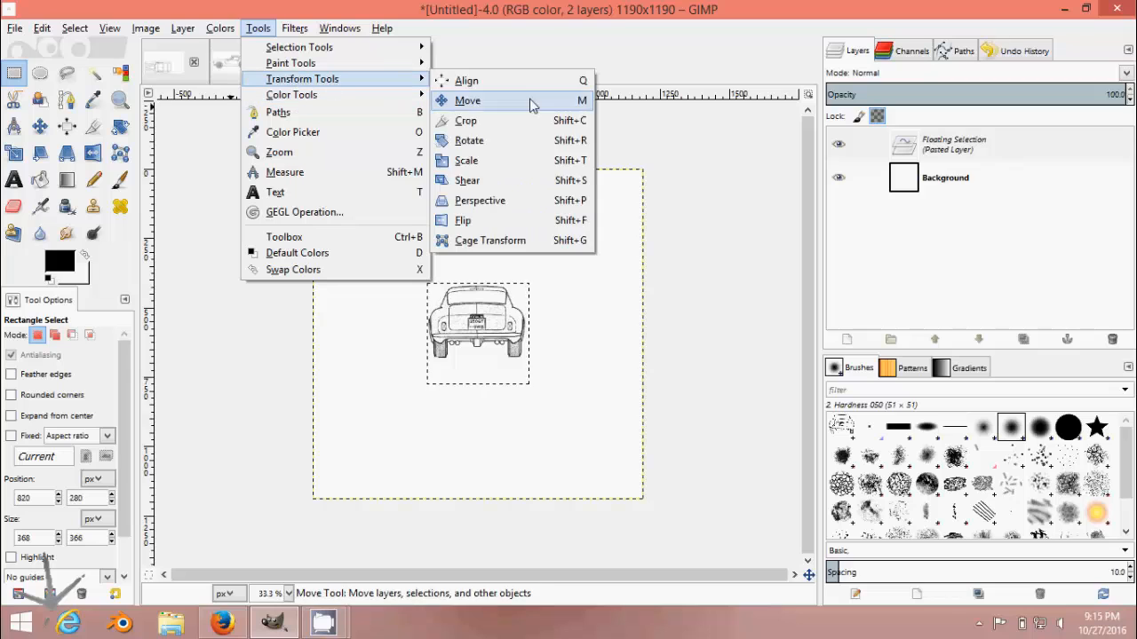
left_click(480, 161)
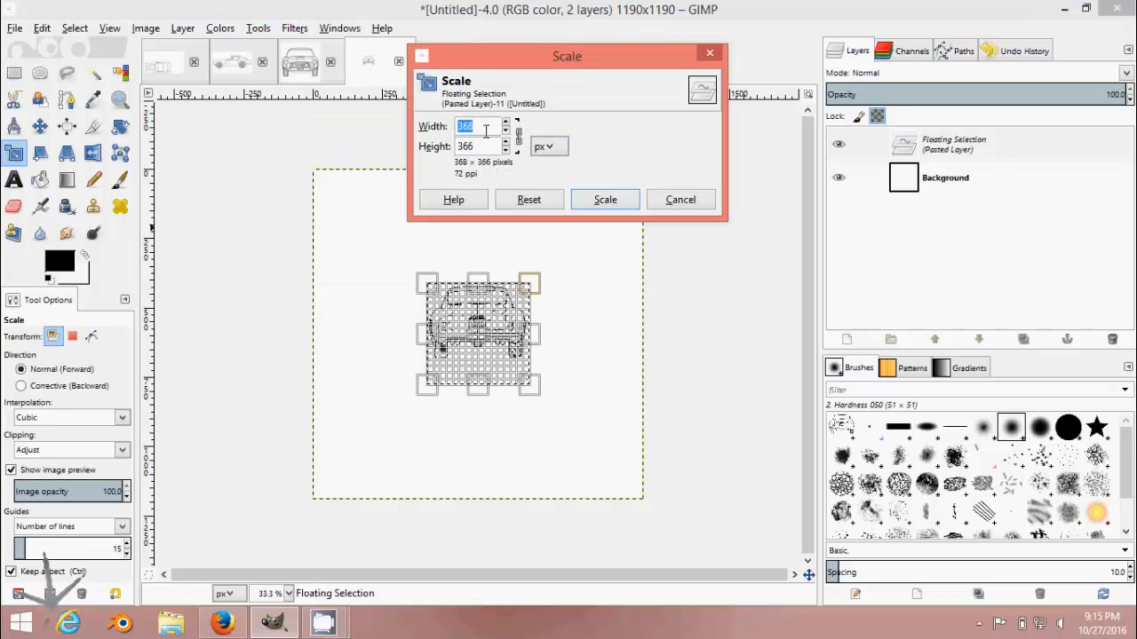
type("1190")
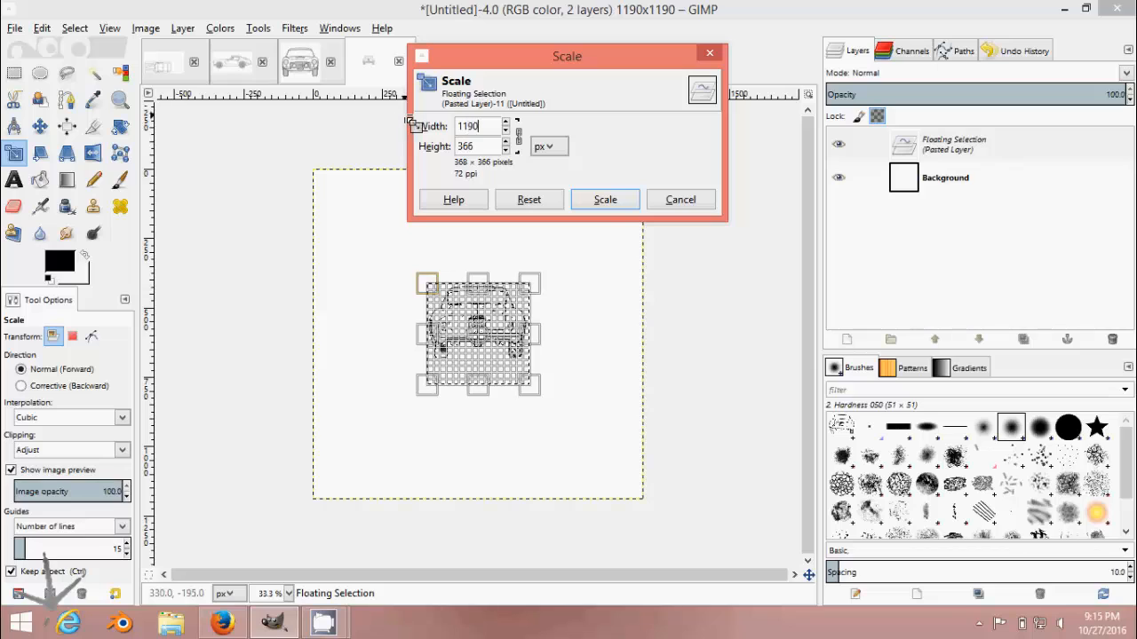
left_click(605, 199)
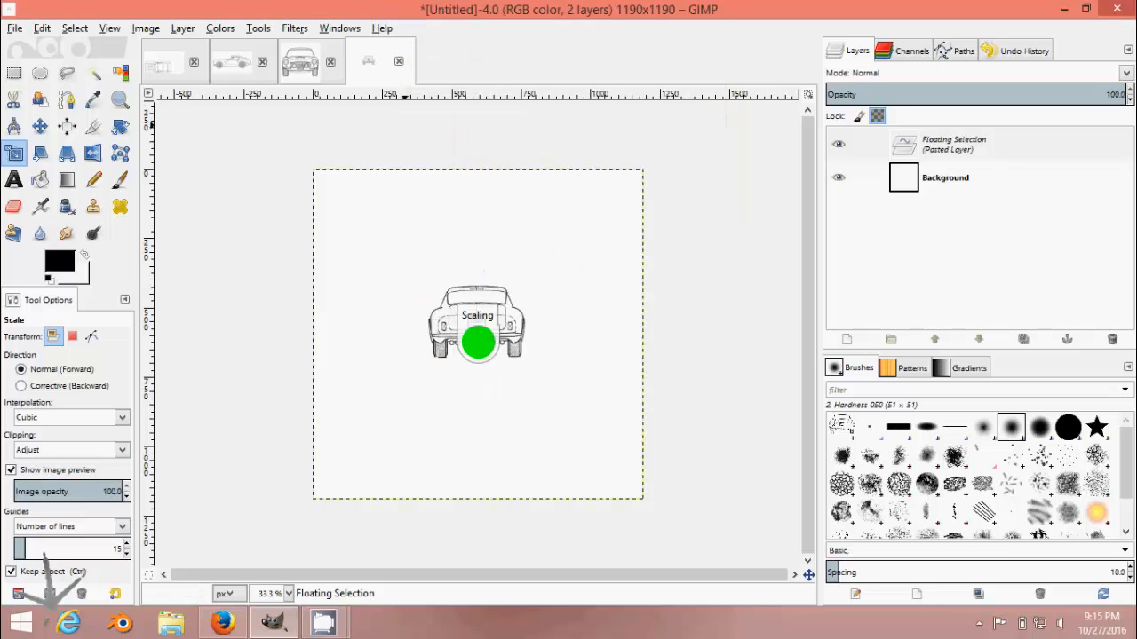
left_click(39, 127)
left_click_drag(533, 381, 416, 266)
left_click_drag(448, 317, 447, 315)
Return to the blueprint image, select an 820 × 364 px rectangle around the car's top view, and cut it
left_click(160, 73)
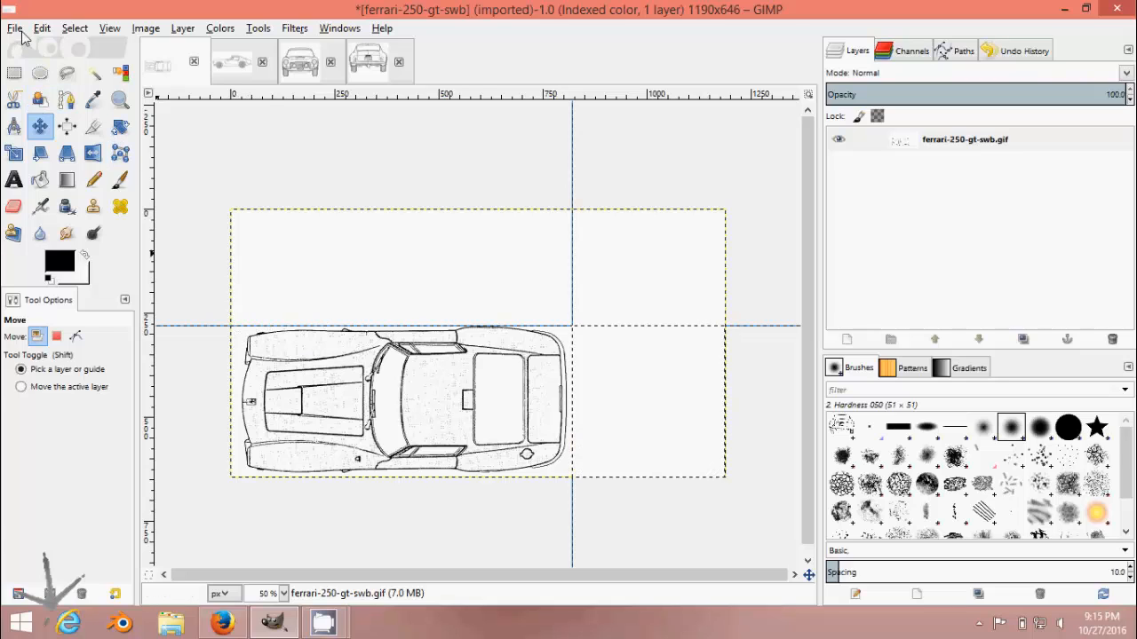
left_click(75, 28)
left_click(84, 46)
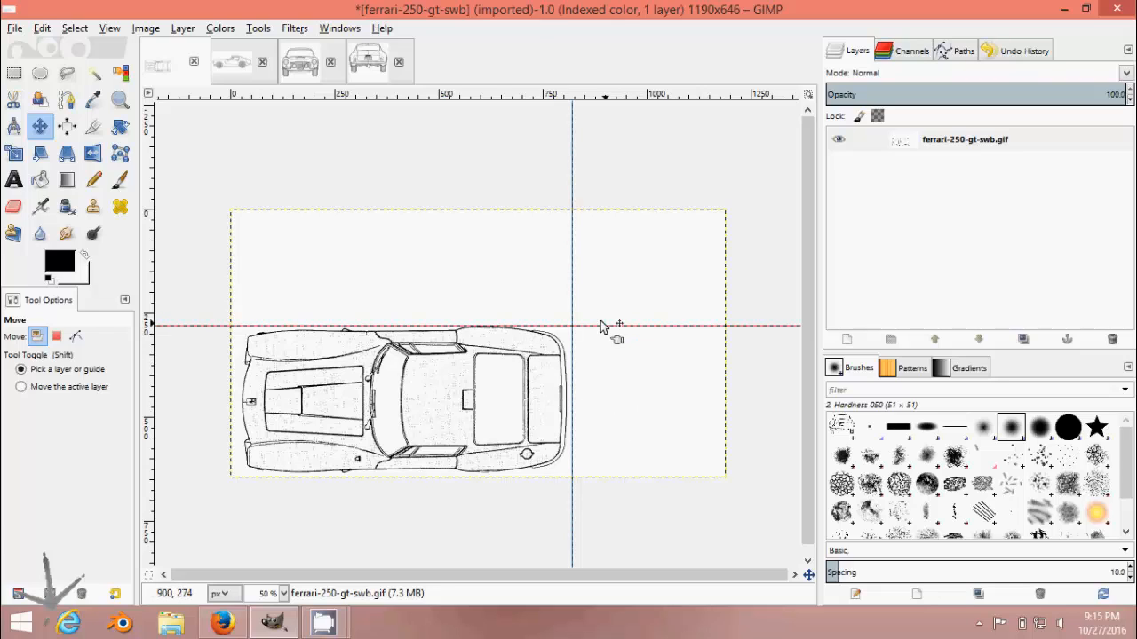
left_click(14, 75)
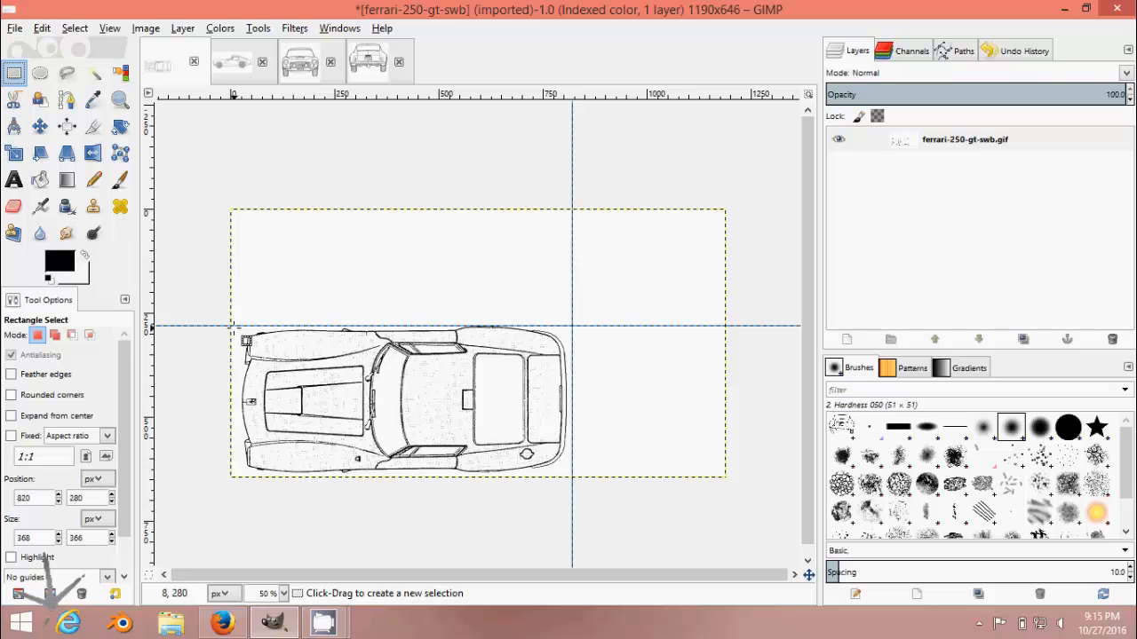
left_click_drag(236, 327, 544, 474)
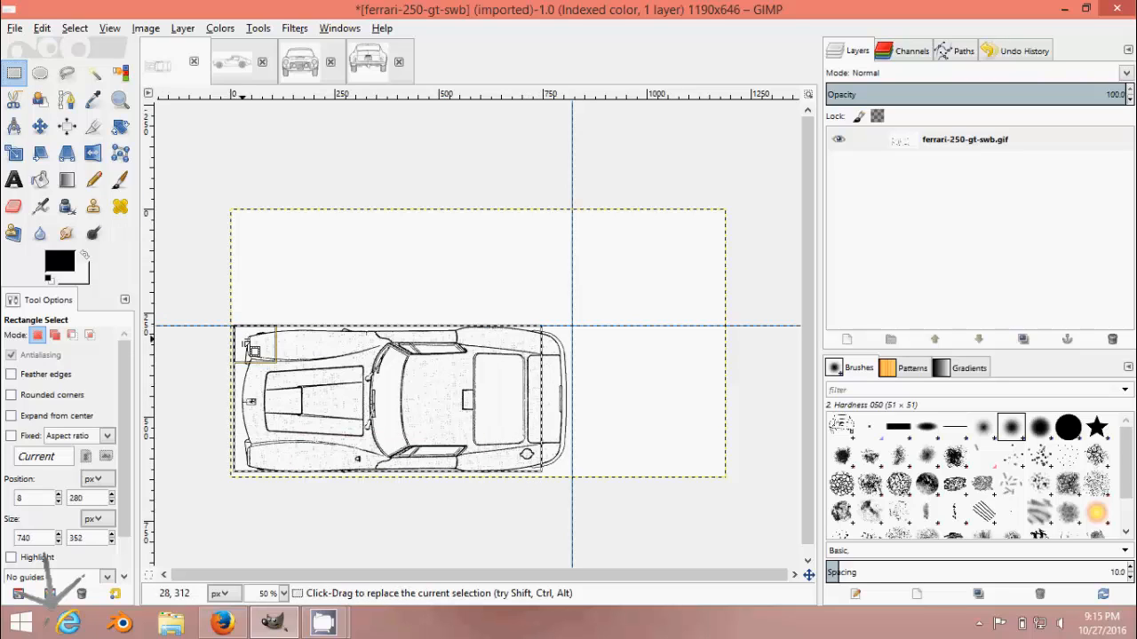
left_click_drag(233, 326, 583, 485)
right_click(444, 421)
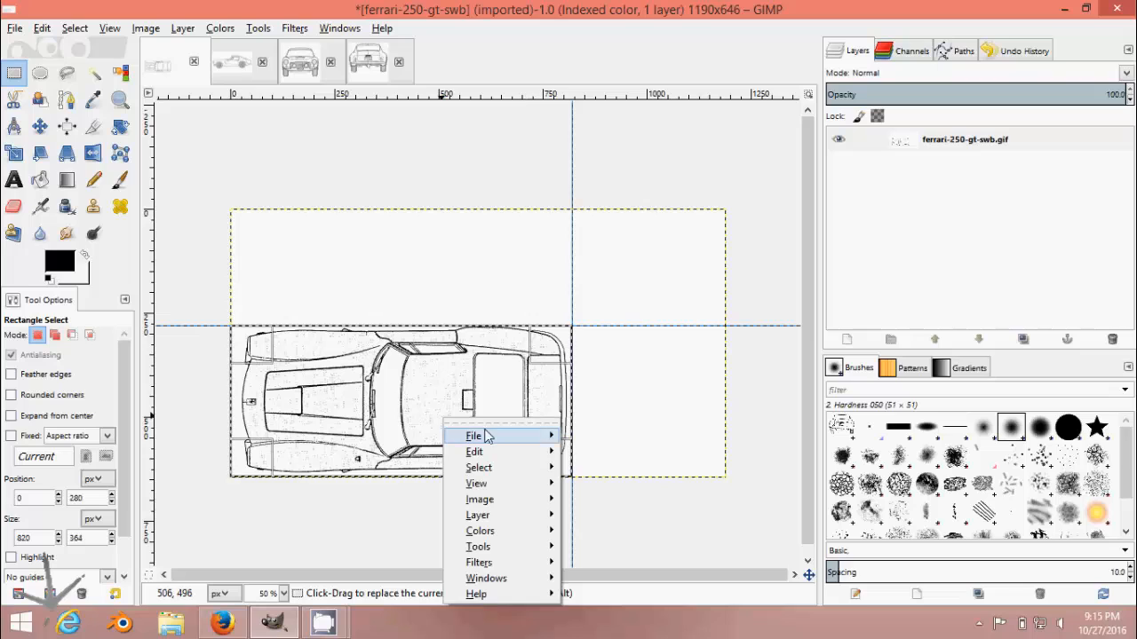
mouse_move(477, 454)
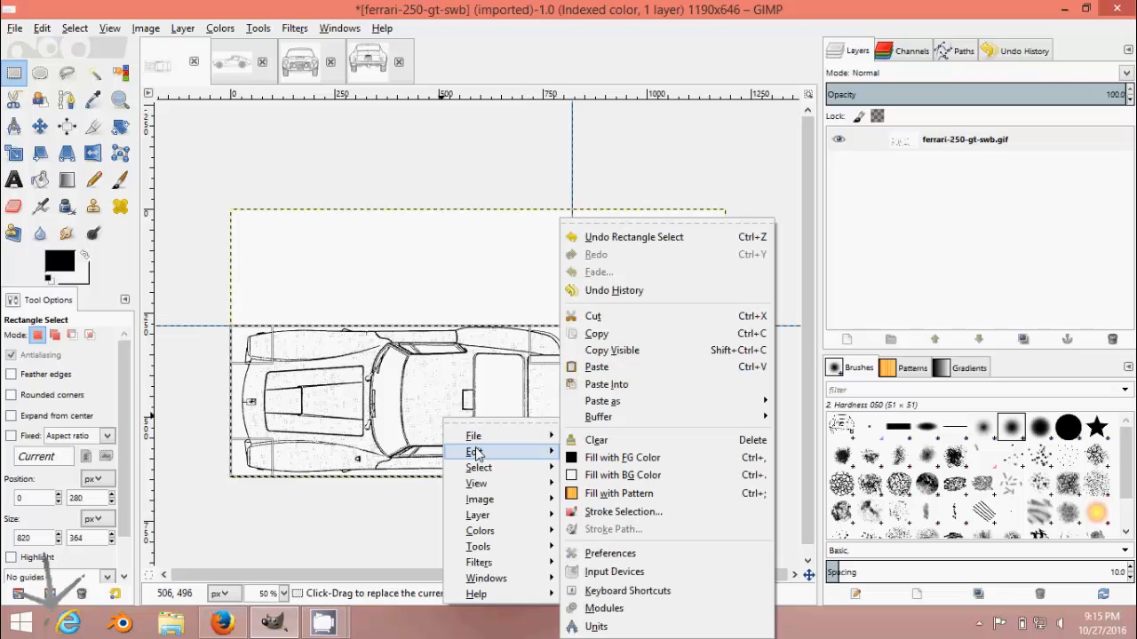
left_click(593, 316)
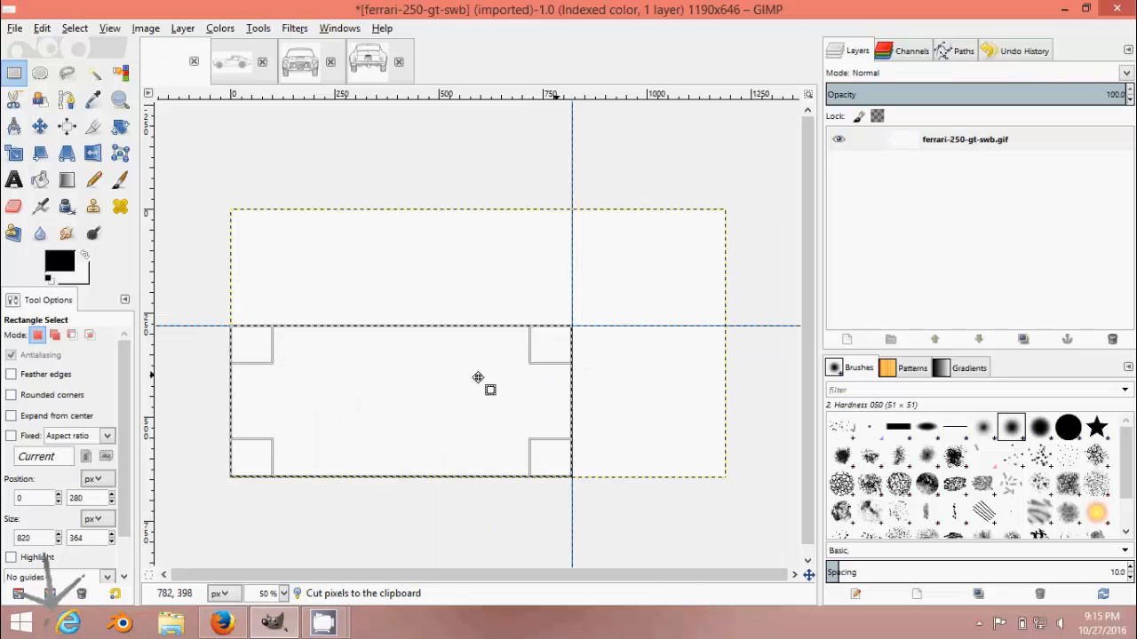
Create a new 1190 × 646 px image and paste the cut top view into it
left_click(15, 29)
left_click(40, 45)
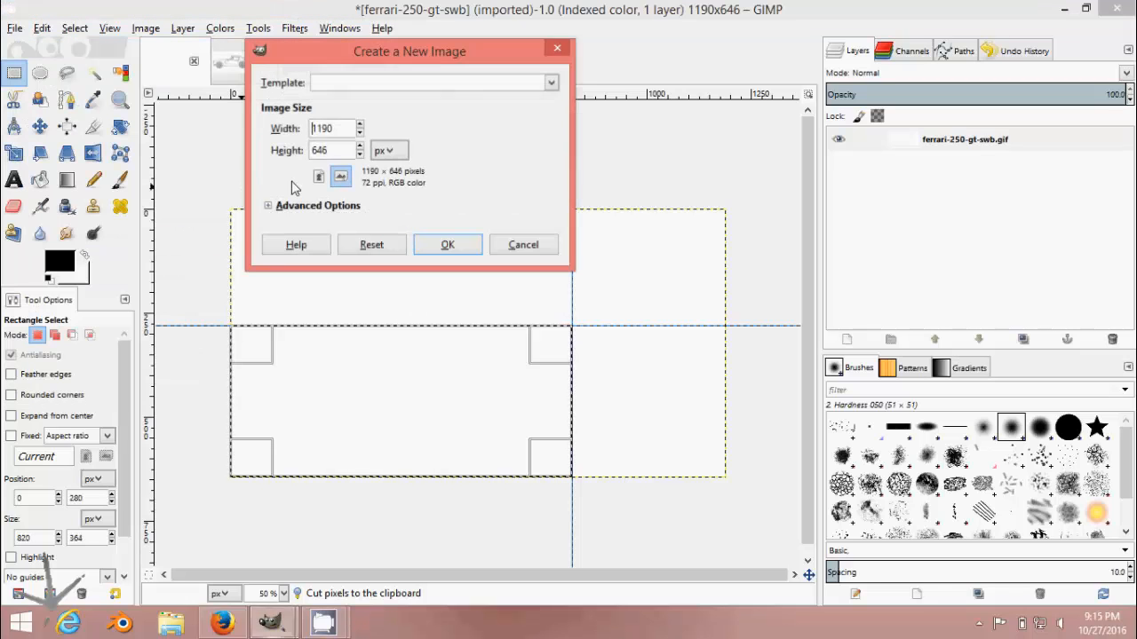
left_click(446, 246)
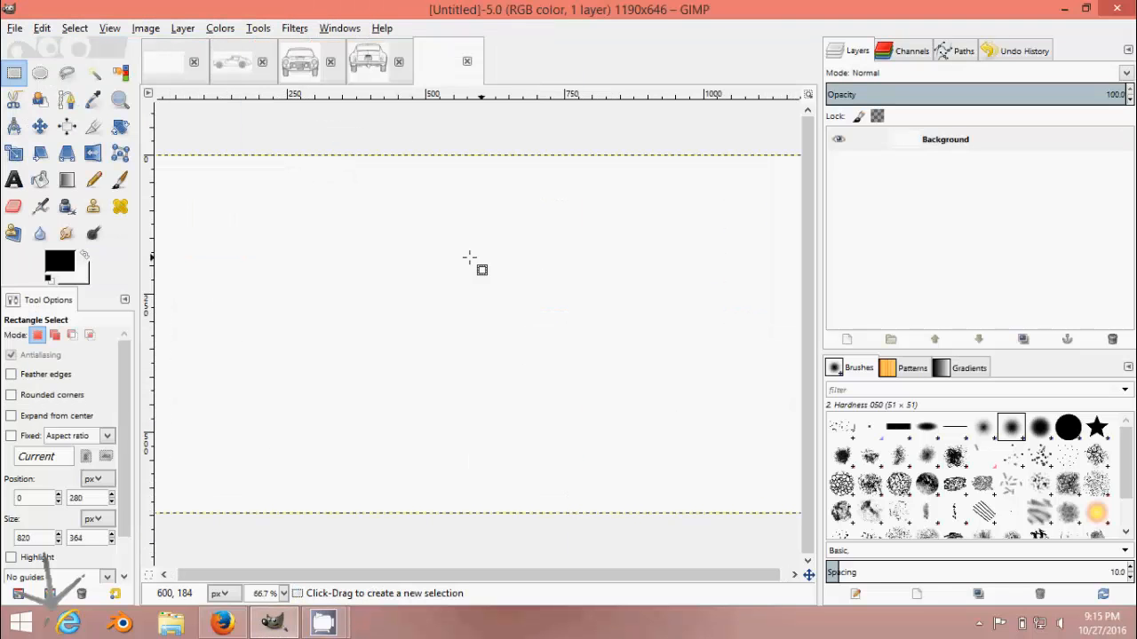
right_click(419, 237)
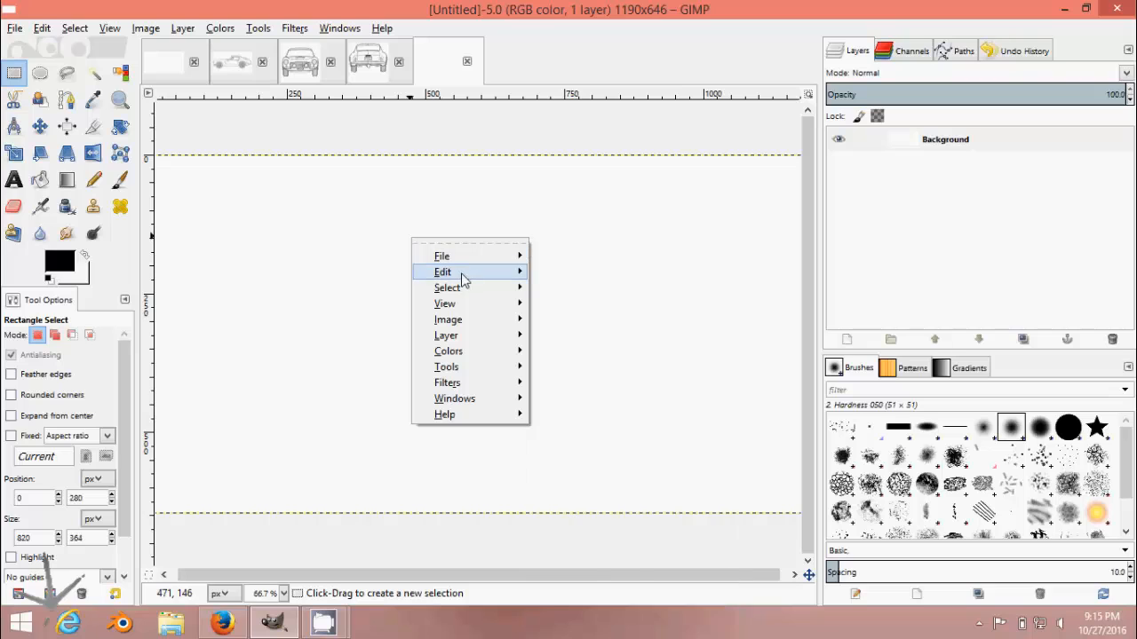
mouse_move(462, 272)
left_click(570, 368)
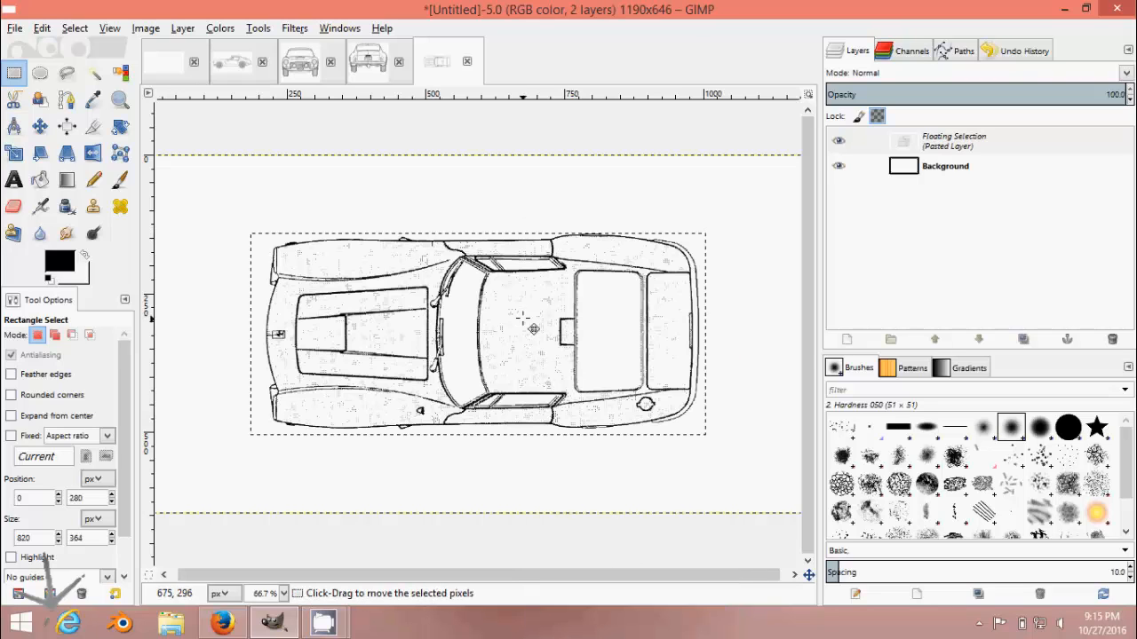
Scale the pasted top view proportionally to a width of 1190 px
left_click(261, 29)
mouse_move(284, 82)
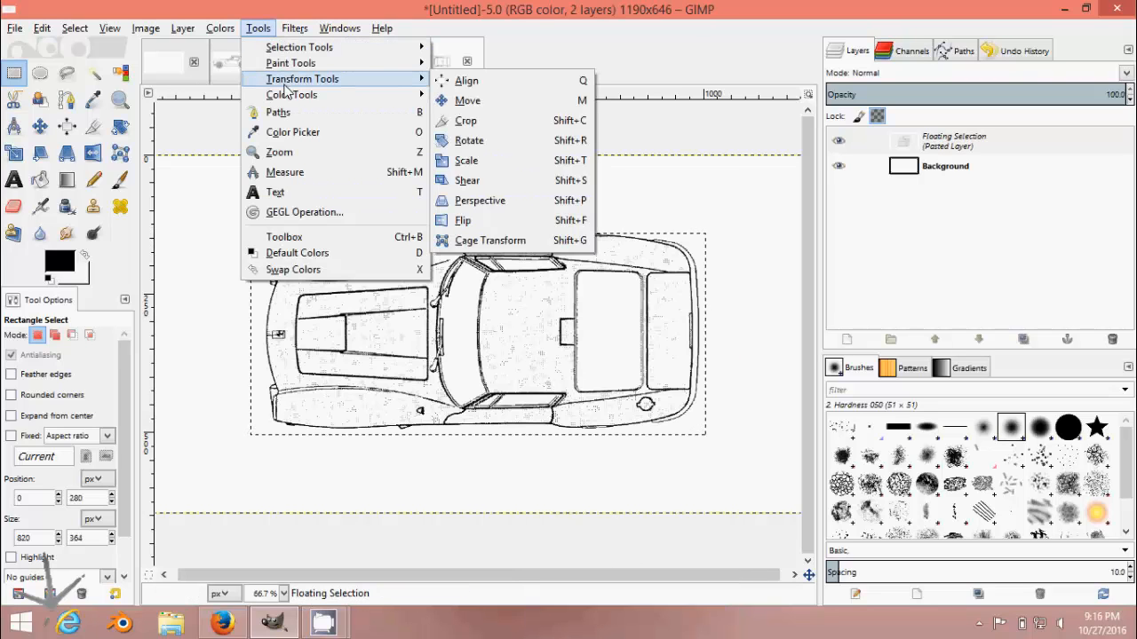
left_click(466, 161)
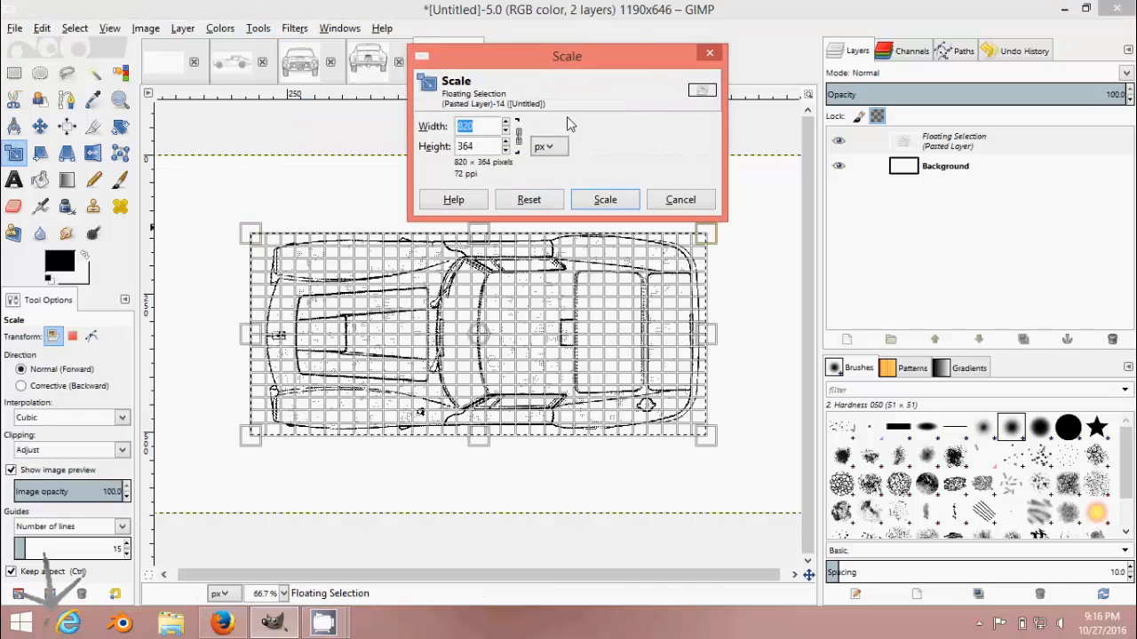
type("11")
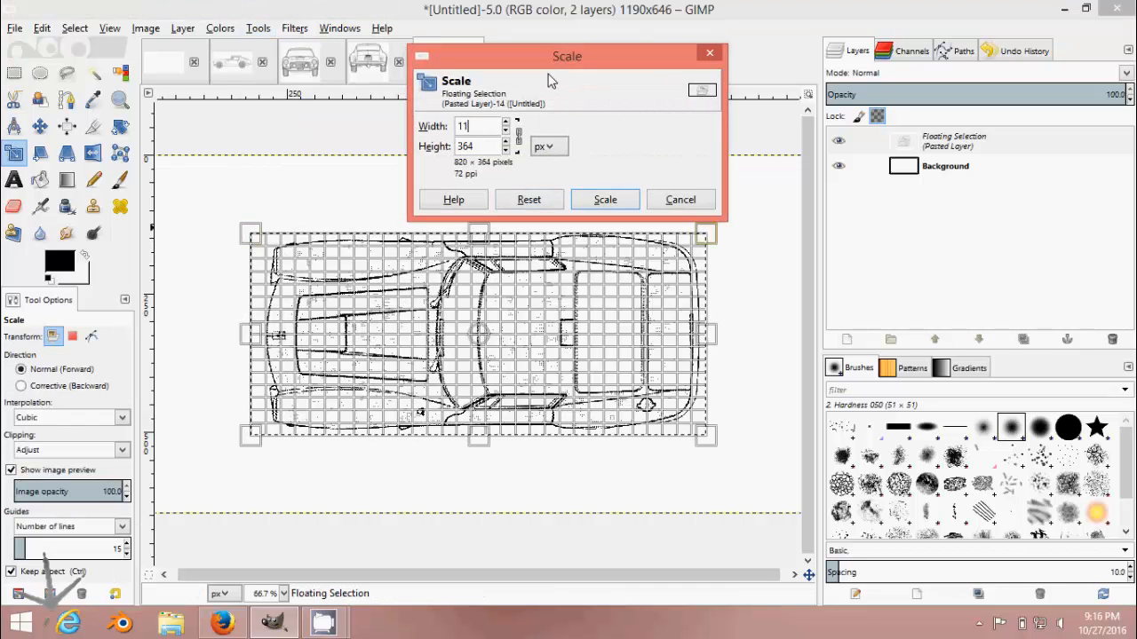
type("90")
left_click(604, 199)
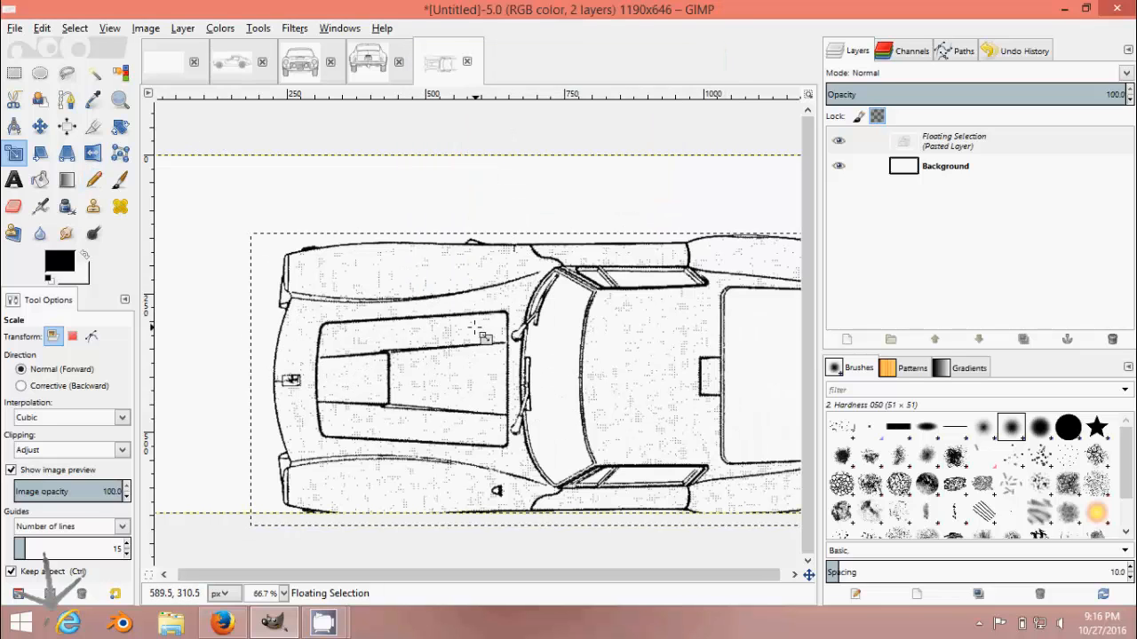
Move the scaled top view to span the canvas from edge to edge, roughly centred vertically
scroll(465, 357, "down", 3, "ctrl")
scroll(455, 351, "up", 1, "ctrl")
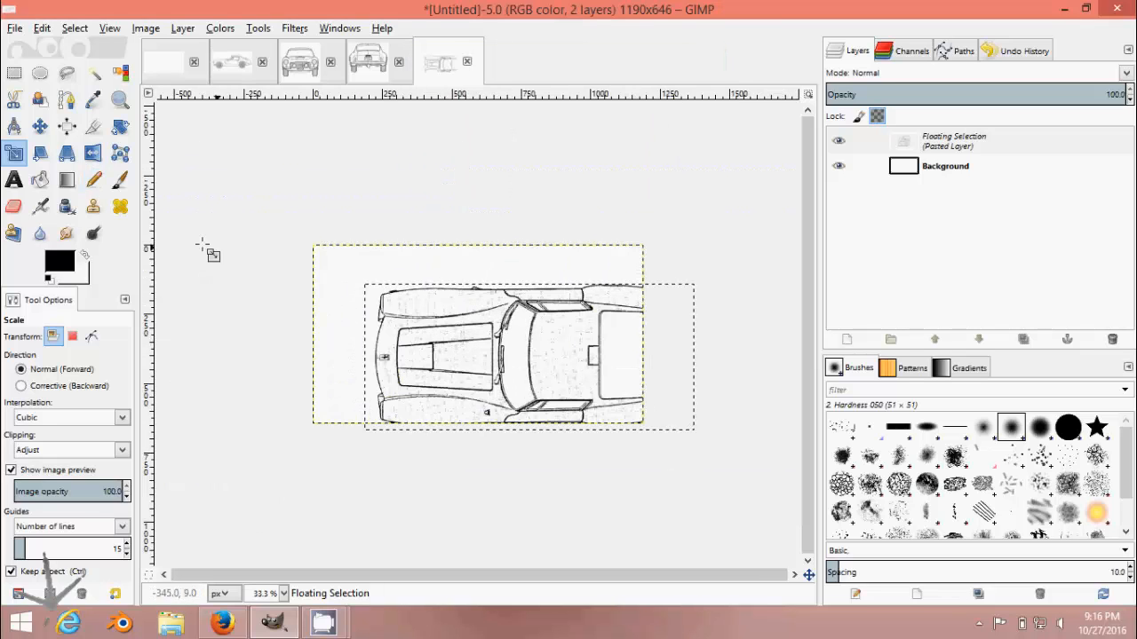
scroll(317, 338, "up", 1, "ctrl")
left_click(40, 126)
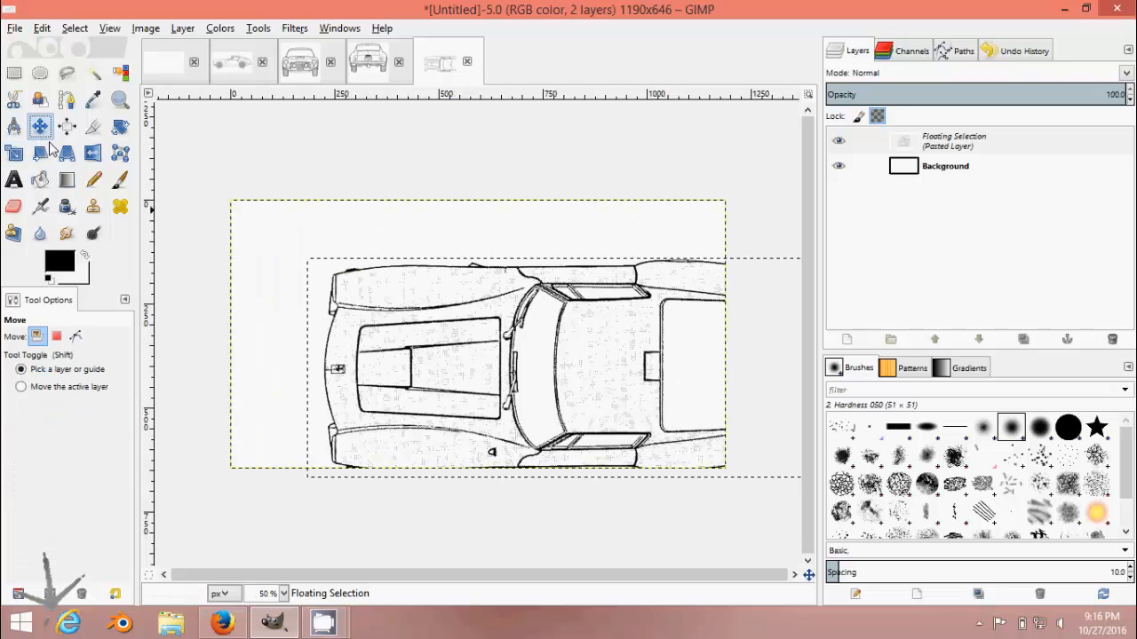
left_click_drag(556, 400, 466, 361)
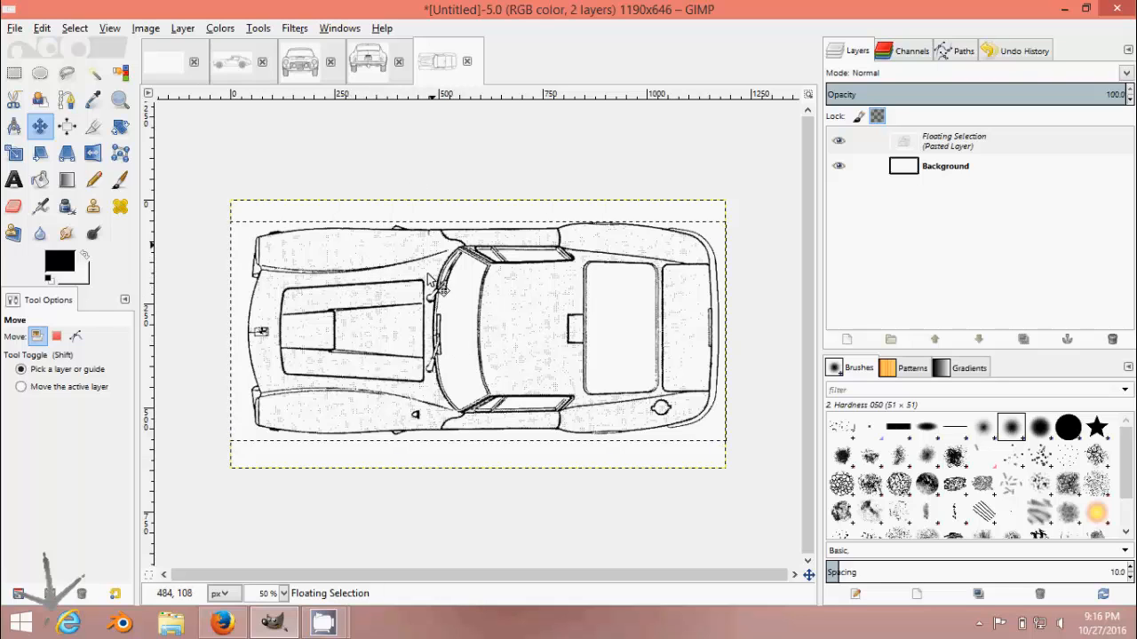
Review the separate side, front, rear and top view images, keeping all of them open
left_click(232, 70)
left_click(301, 66)
left_click(371, 67)
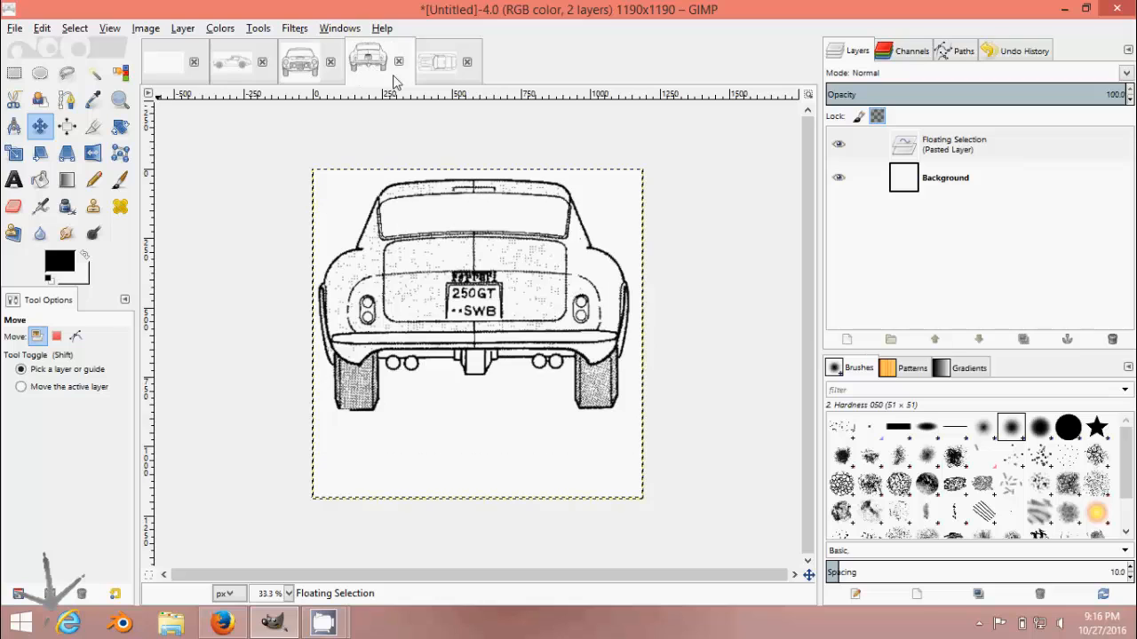
left_click(465, 63)
left_click(669, 401)
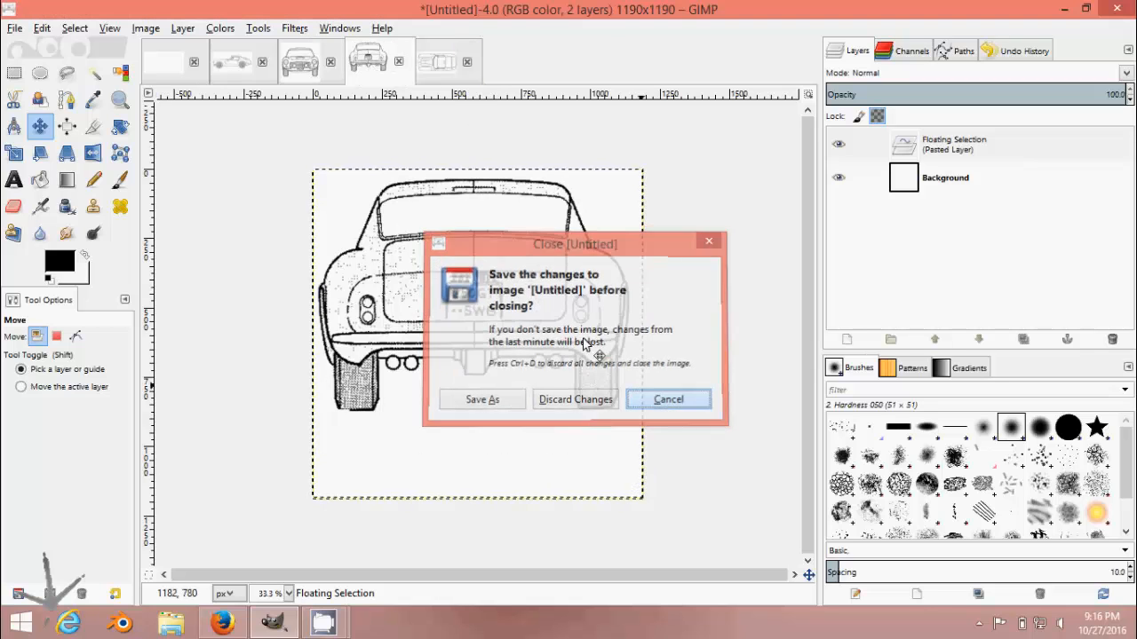
left_click(449, 66)
left_click(302, 73)
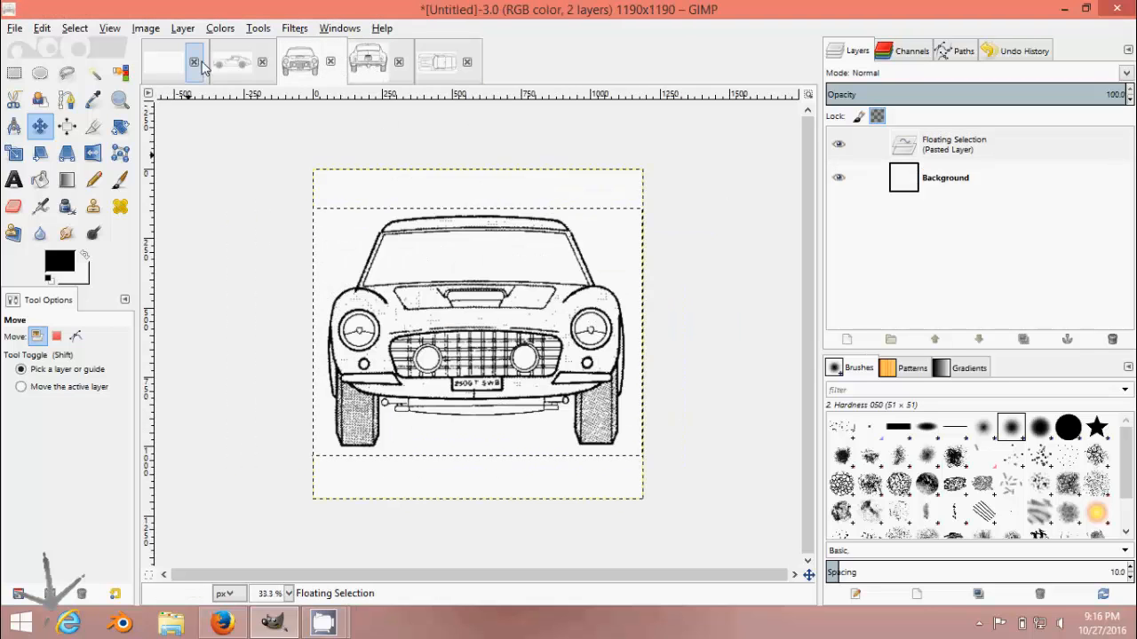
Close the original ferrari-250-gt-swb blueprint image and discard its changes
left_click(231, 65)
left_click(194, 61)
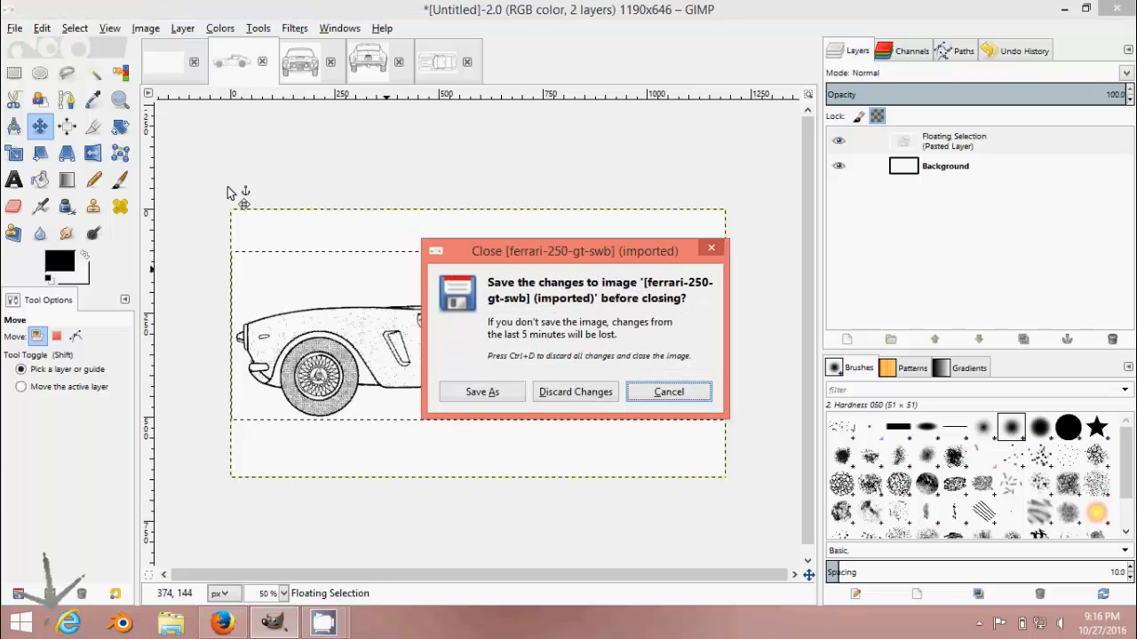
left_click(560, 391)
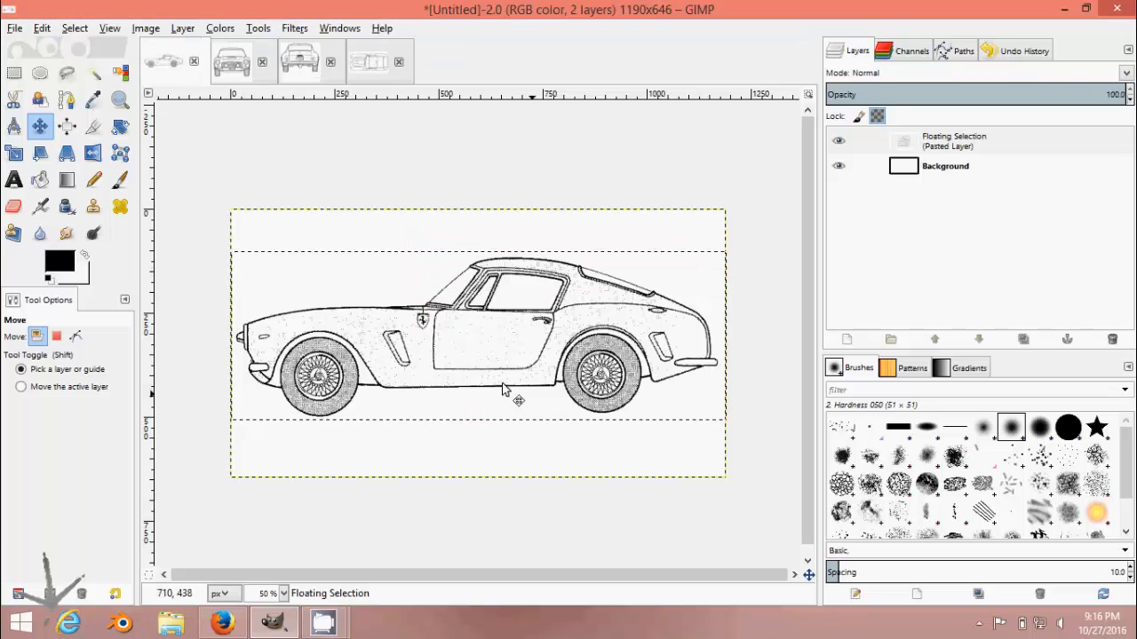
Bring up the front view image and start exporting it with the PNG image (*.png) file type
left_click(231, 61)
left_click(299, 62)
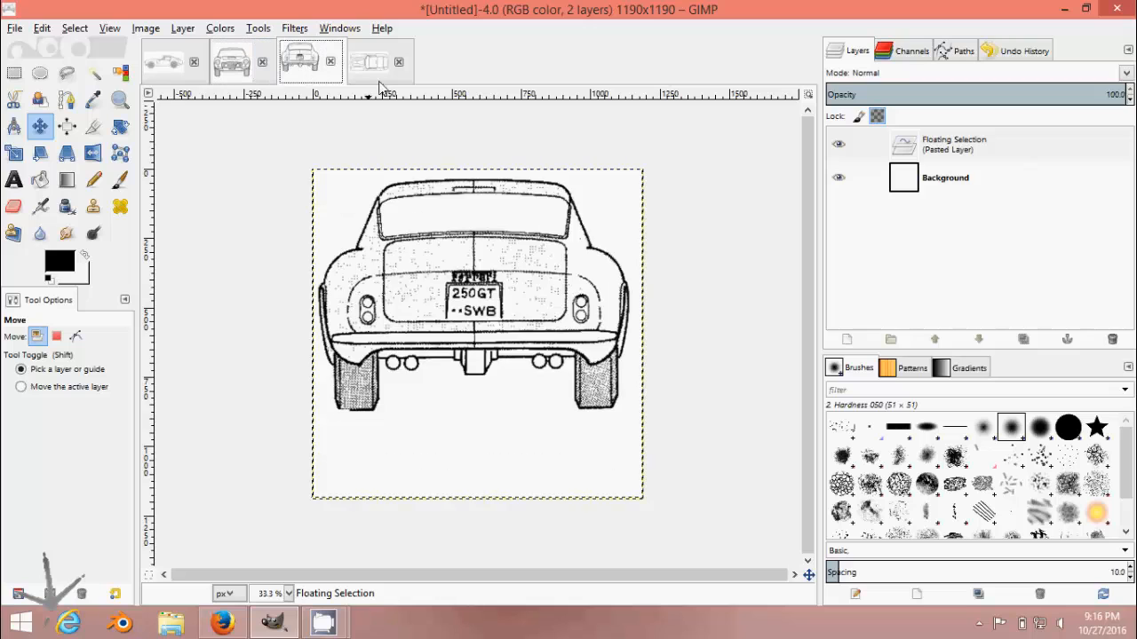
left_click(380, 68)
left_click(249, 64)
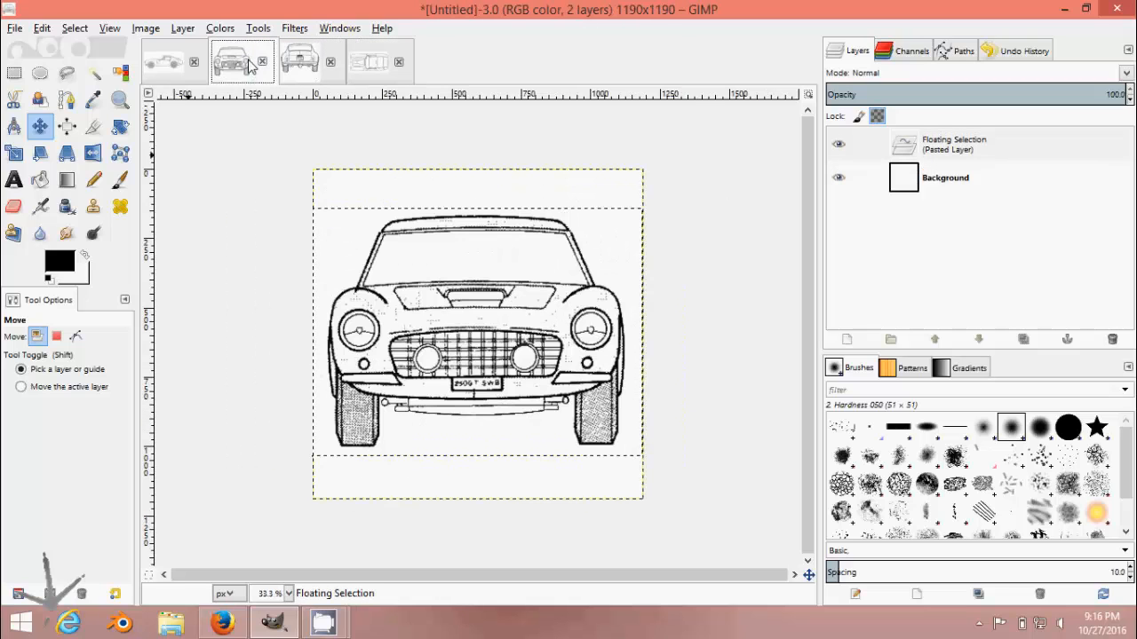
left_click(15, 30)
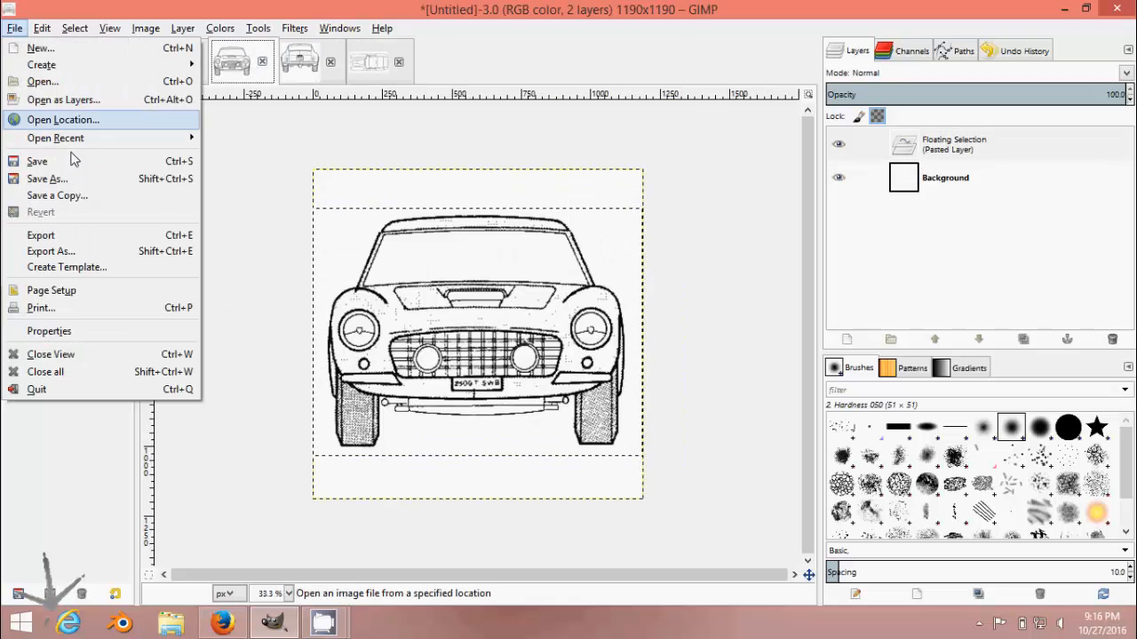
left_click(85, 255)
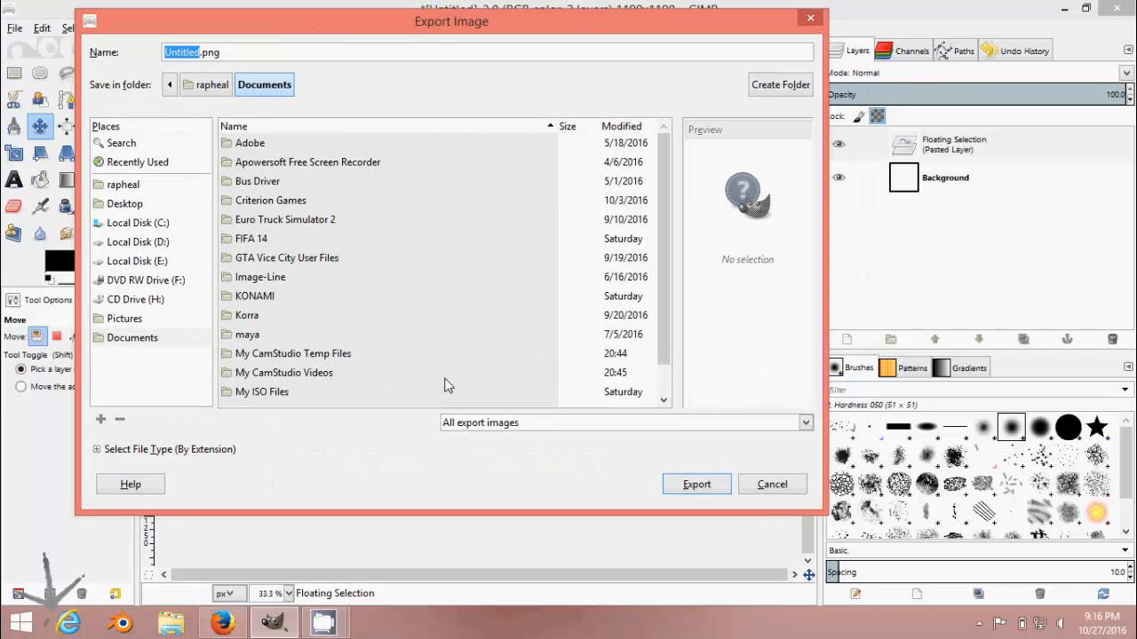
left_click(477, 429)
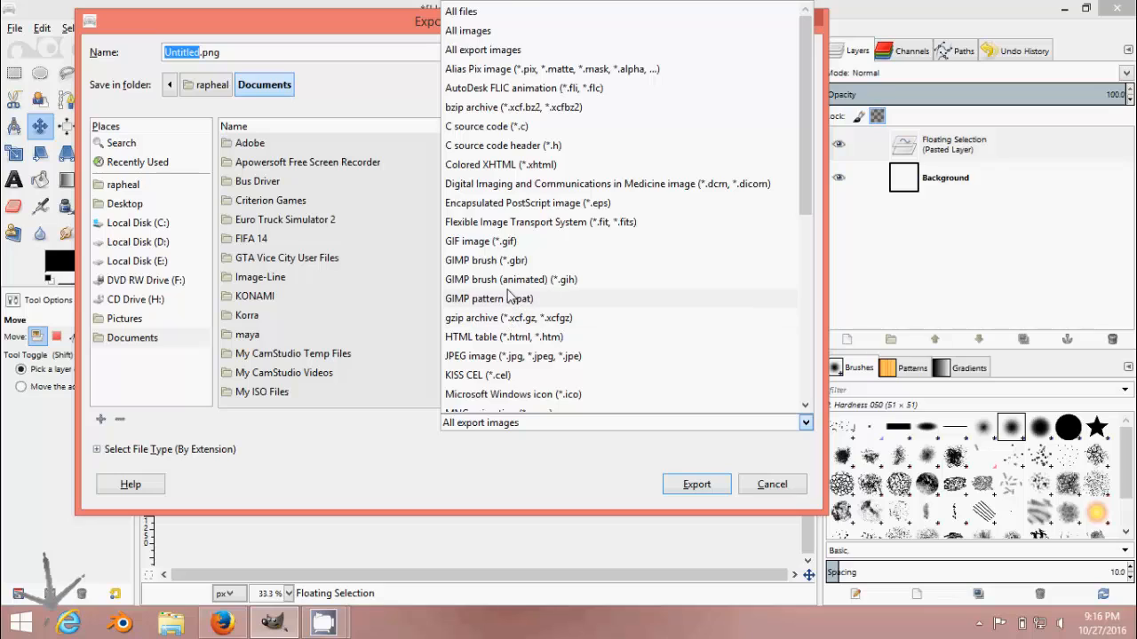
scroll(510, 287, "down", 1)
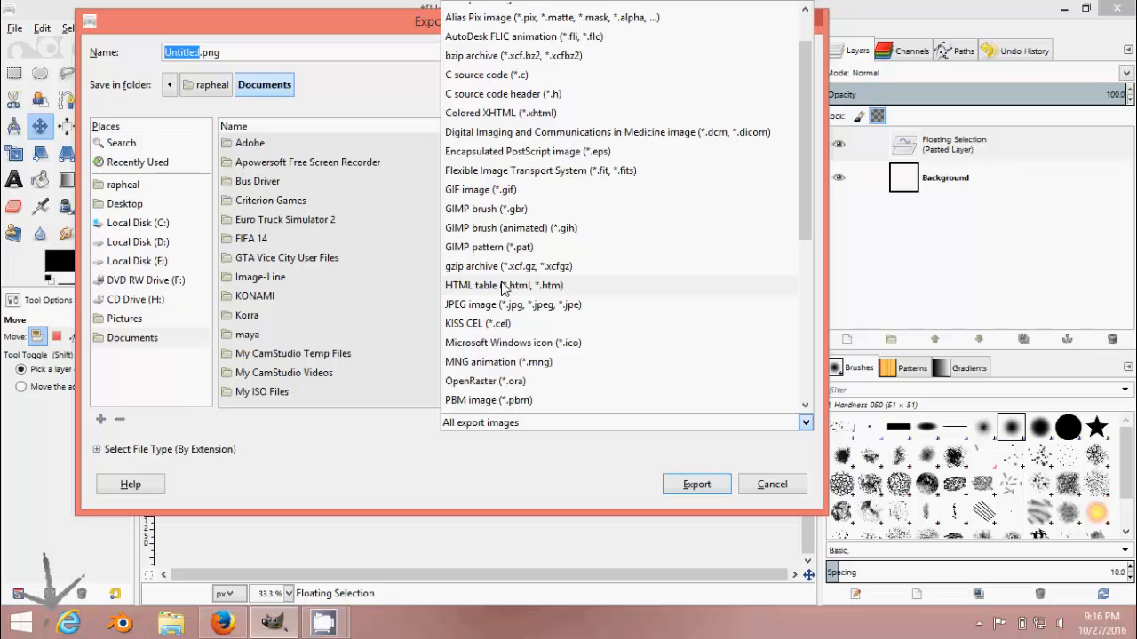
scroll(503, 289, "down", 3)
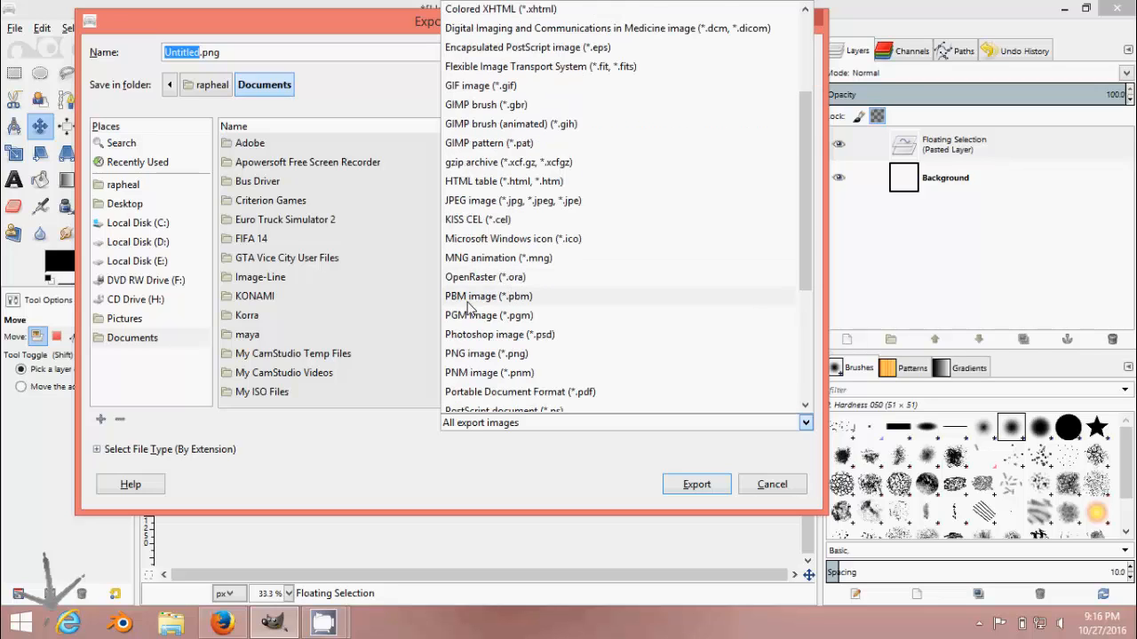
left_click(467, 355)
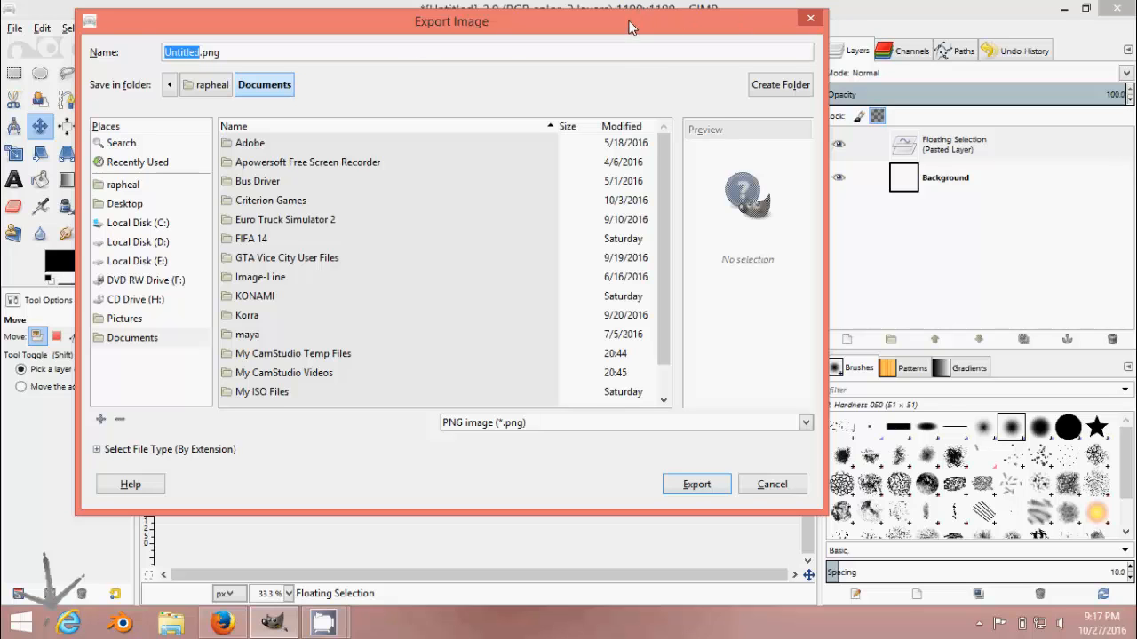
Name the front view export Front.png, try saving it to Documents and decline replacing the existing file there
left_click_drag(628, 27, 689, 106)
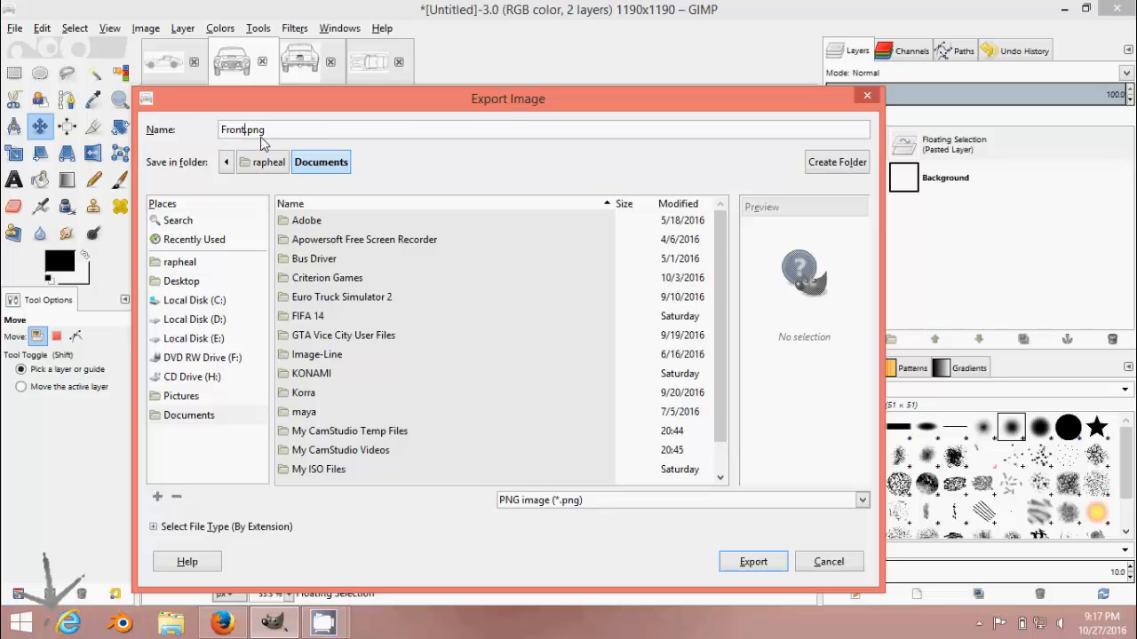
left_click_drag(396, 110, 370, 76)
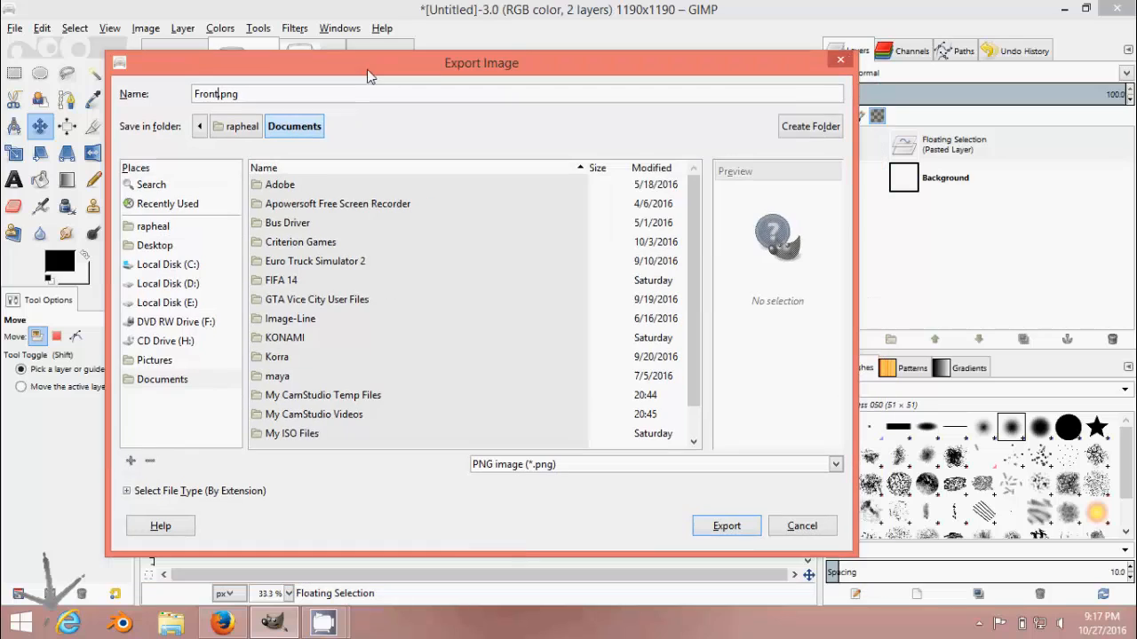
left_click(545, 477)
left_click(547, 524)
left_click(713, 531)
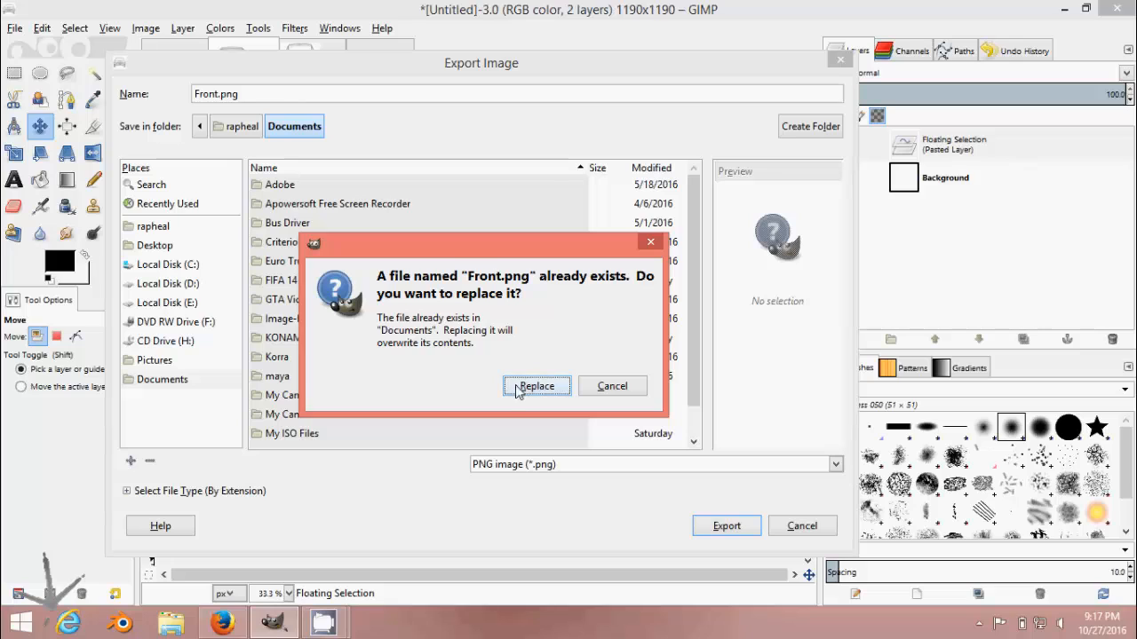
left_click(619, 390)
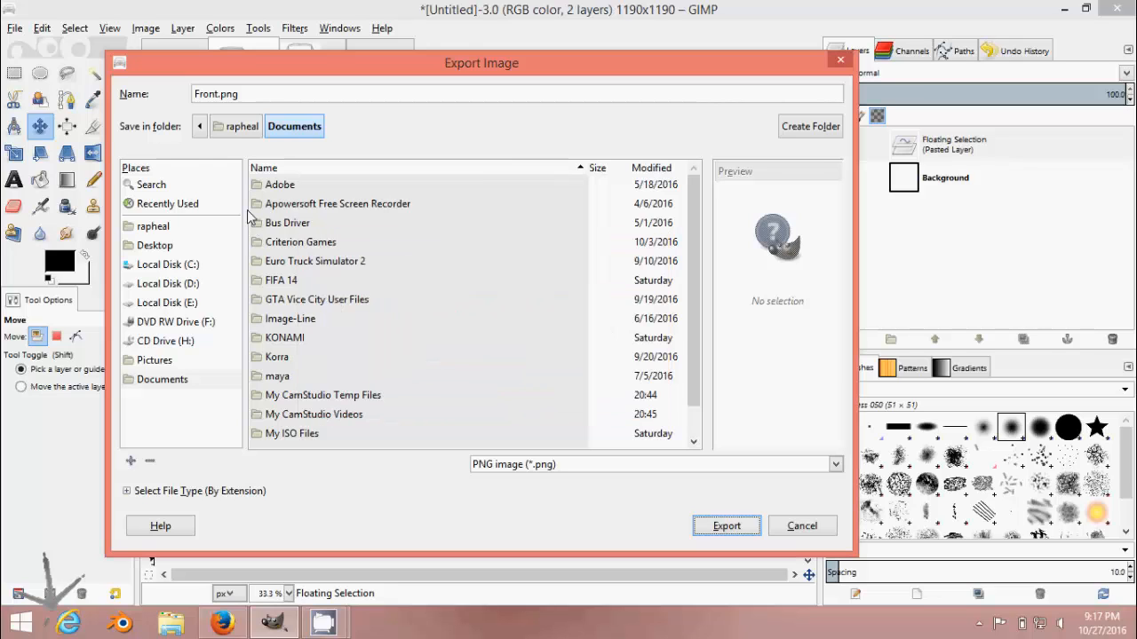
Export Front.png to Ref Photos > Blueprints inside the Desktop's 1961 Ferrari 250 GT Berlinetta SWB Coupe blueprint folder, keeping the current PNG options
left_click(158, 246)
double_click(330, 184)
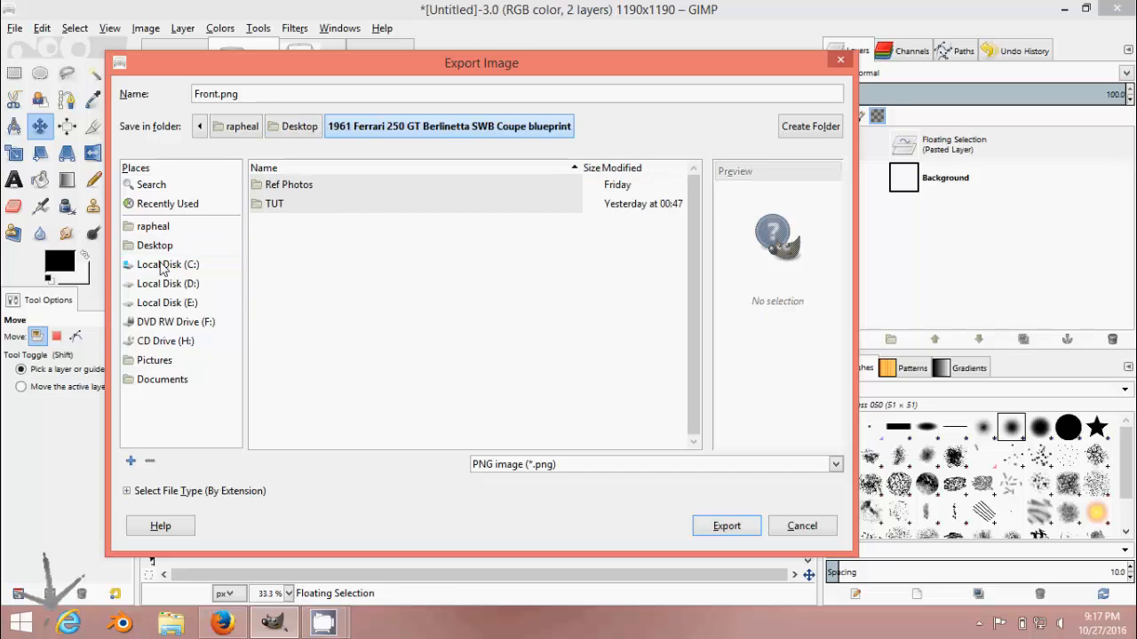
double_click(299, 187)
double_click(291, 189)
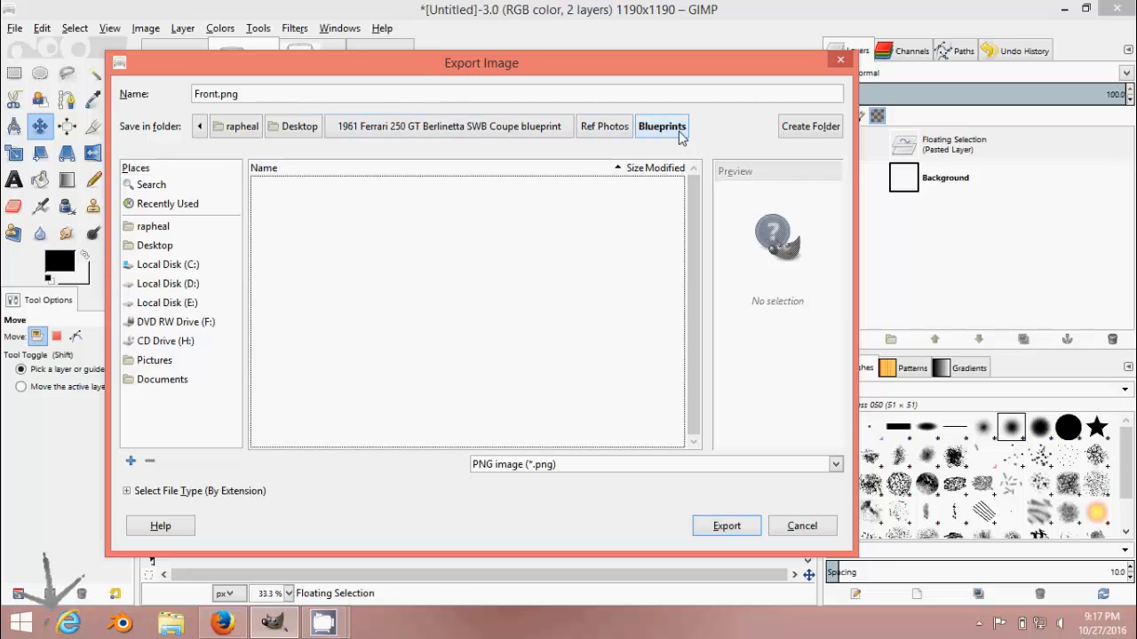
left_click(715, 526)
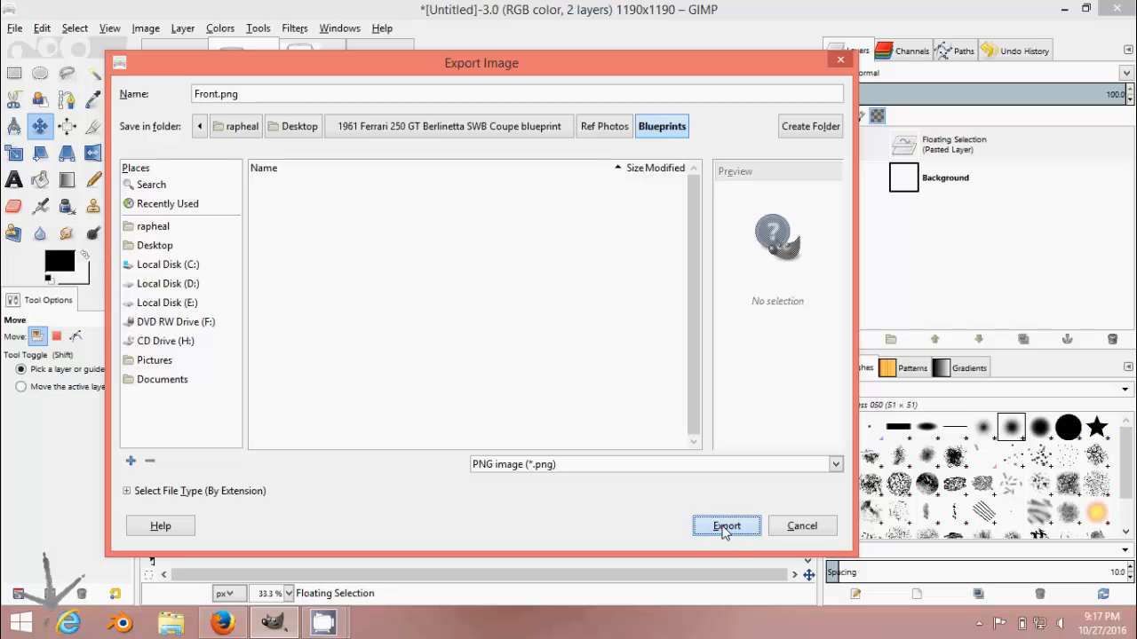
left_click_drag(605, 191, 589, 172)
left_click(565, 446)
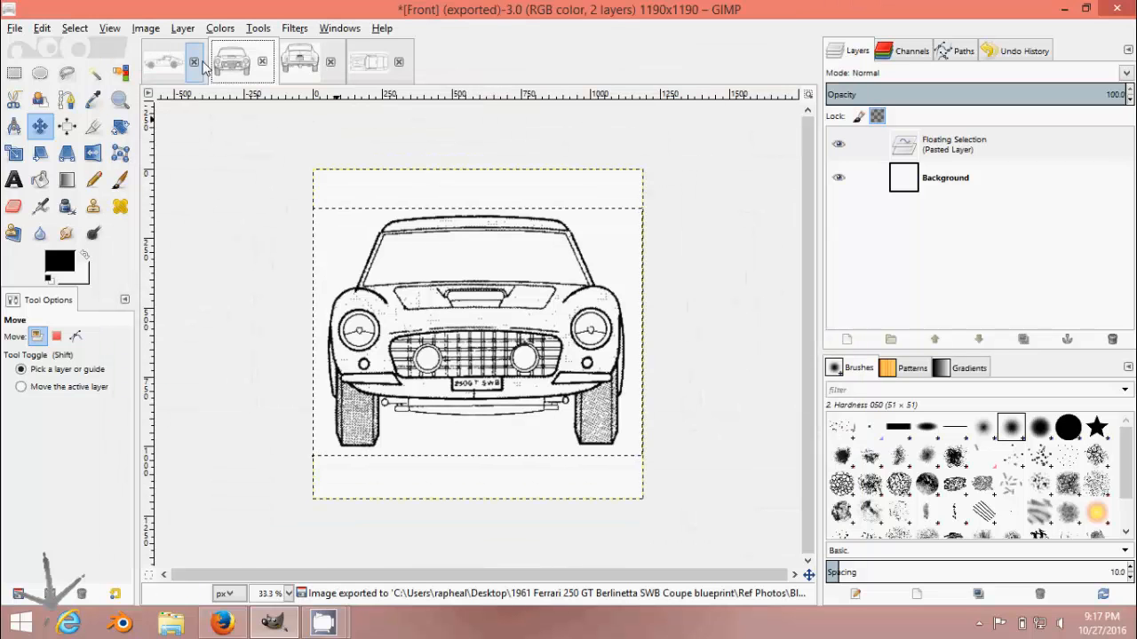
Export the side view image as Side.png into the Blueprints folder with the current PNG options
left_click(171, 64)
left_click(16, 30)
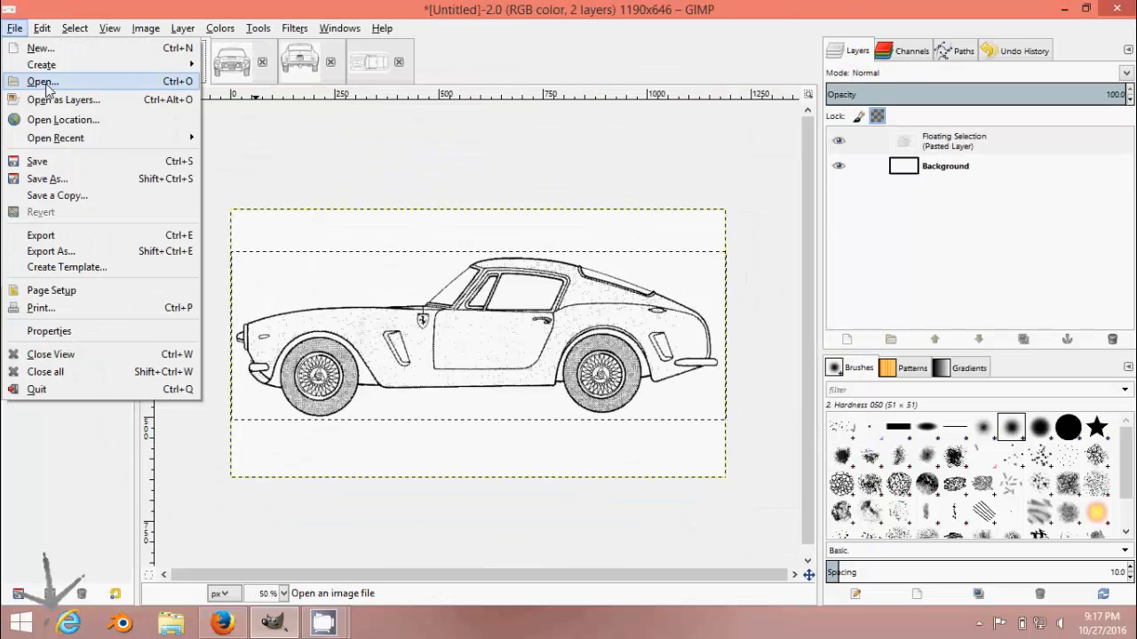
left_click(40, 249)
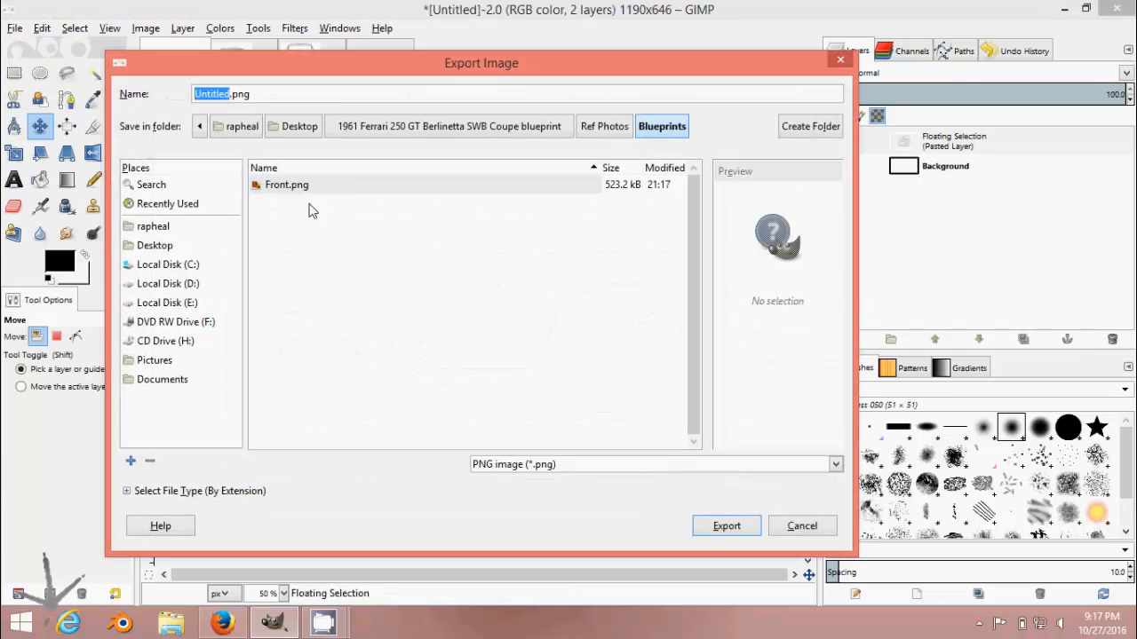
type("Side")
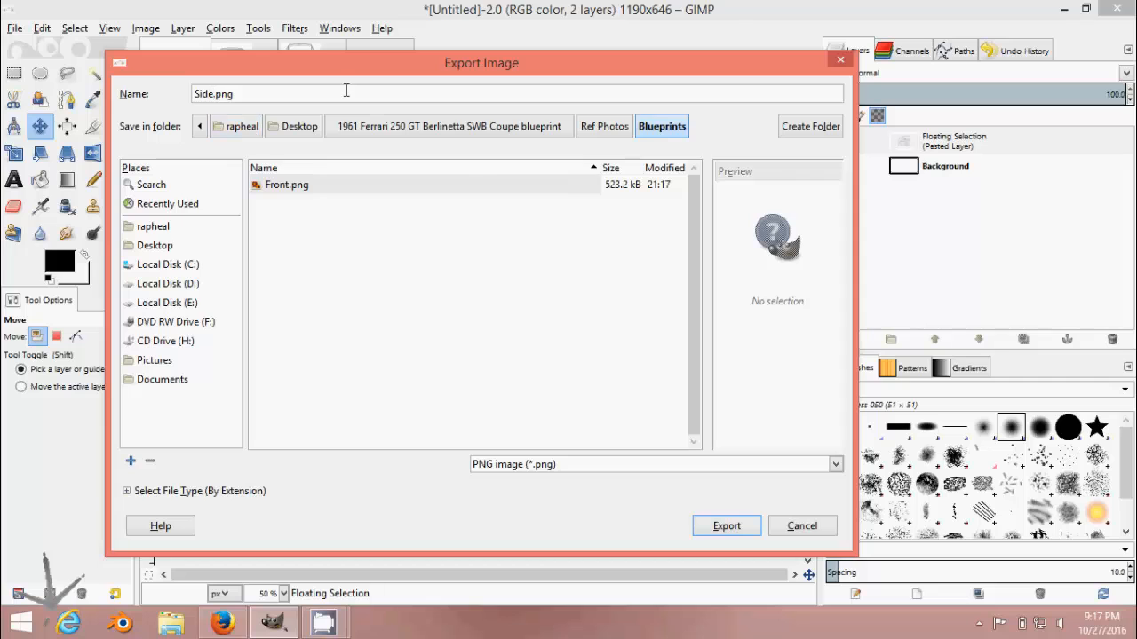
left_click(726, 528)
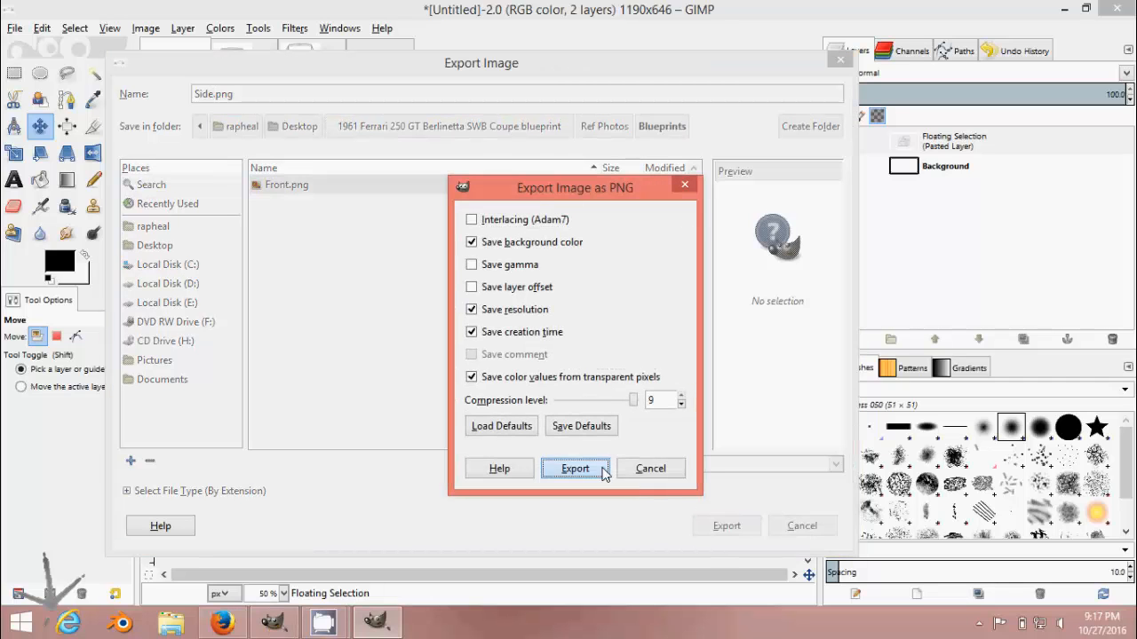
left_click(603, 473)
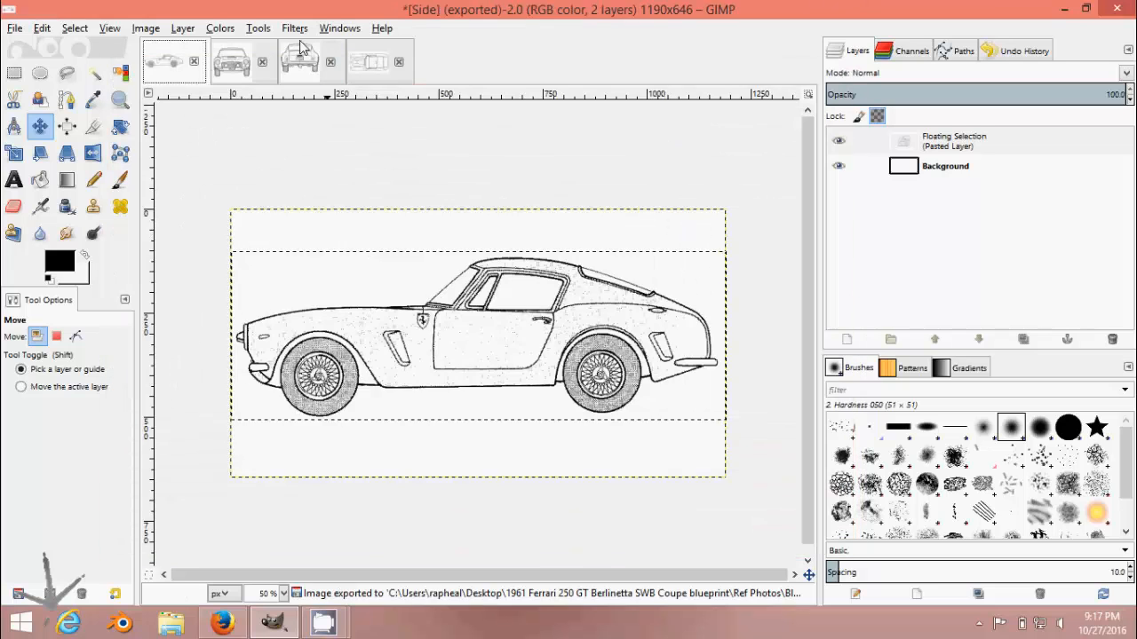
Export the rear view image as Back.png into the Blueprints folder with the current PNG options
left_click(301, 49)
left_click(18, 28)
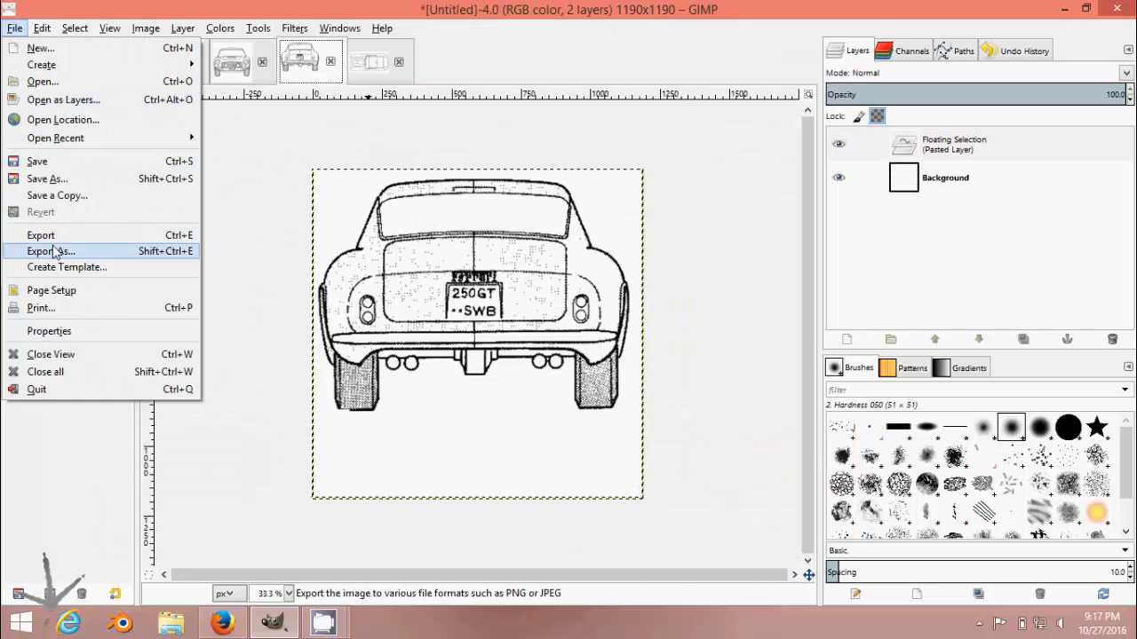
left_click(55, 252)
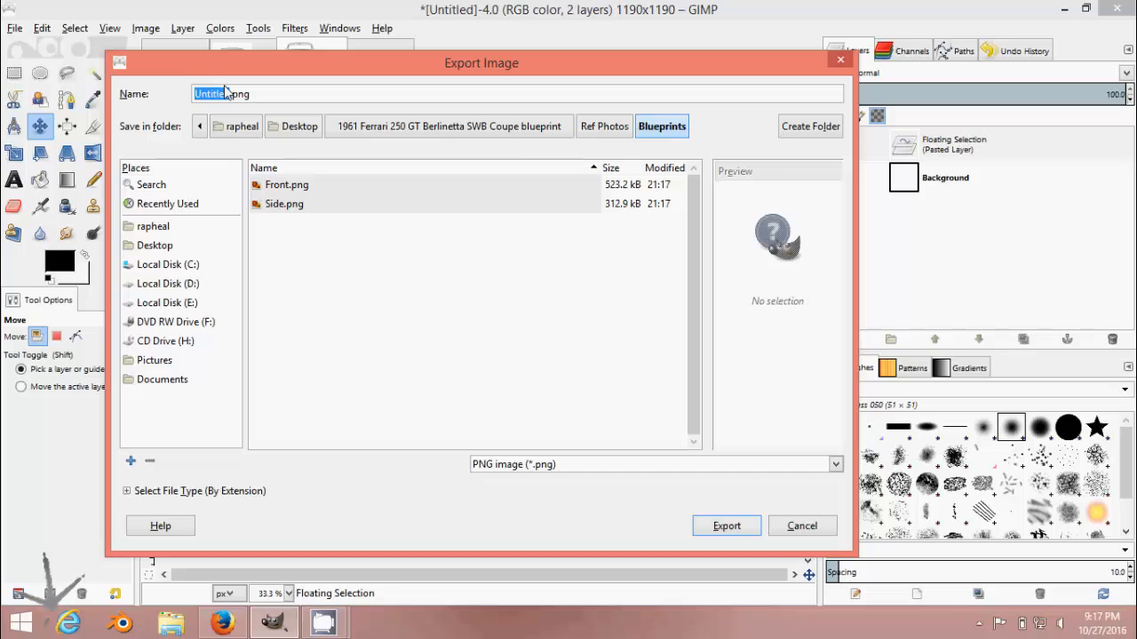
type("Back")
left_click(729, 526)
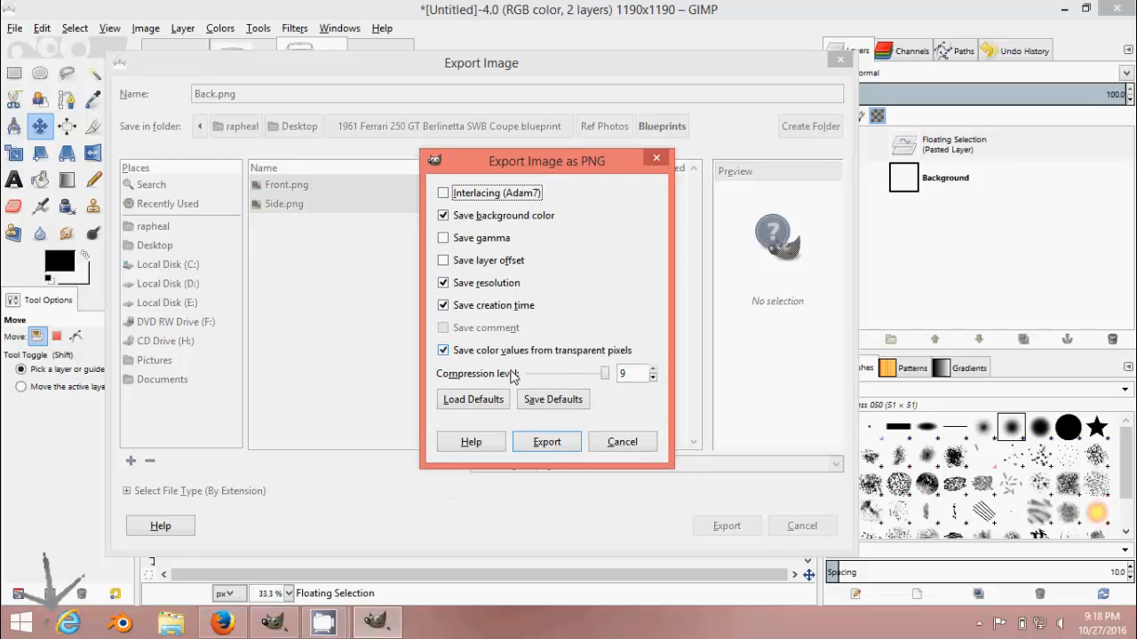
left_click(546, 444)
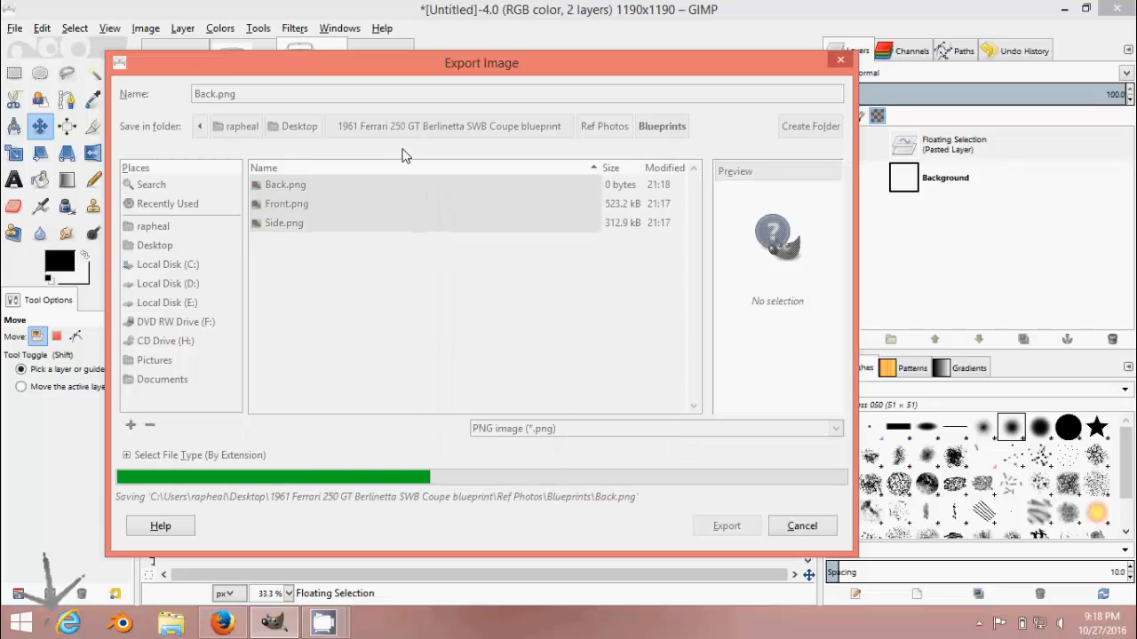
Export the top view image as Top.png into the Blueprints folder with the current PNG options
left_click(379, 64)
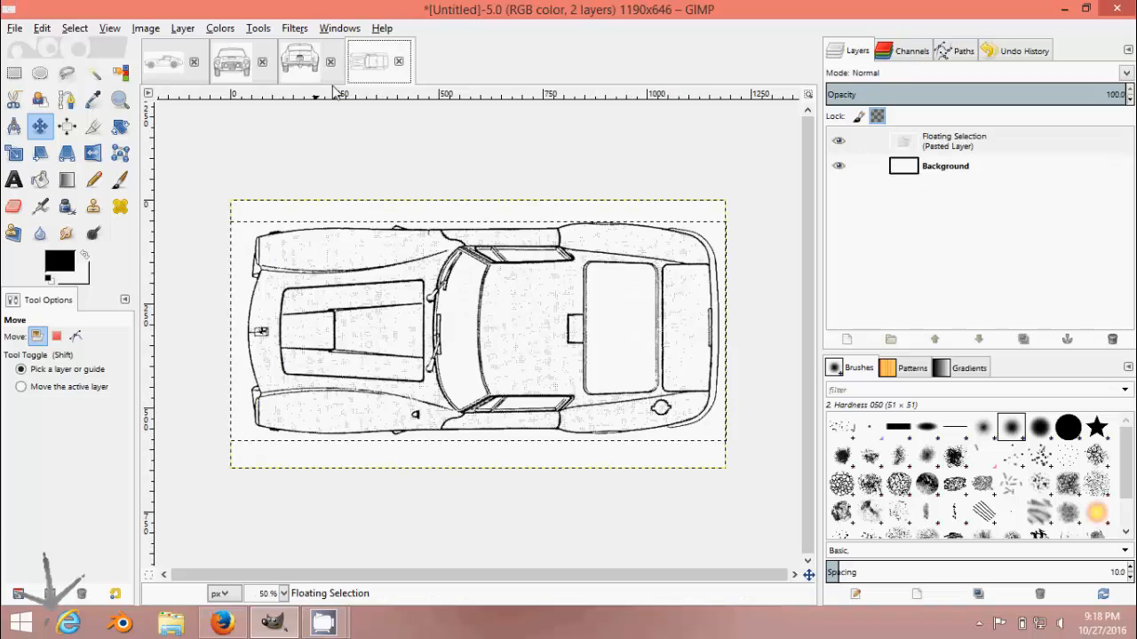
left_click(15, 29)
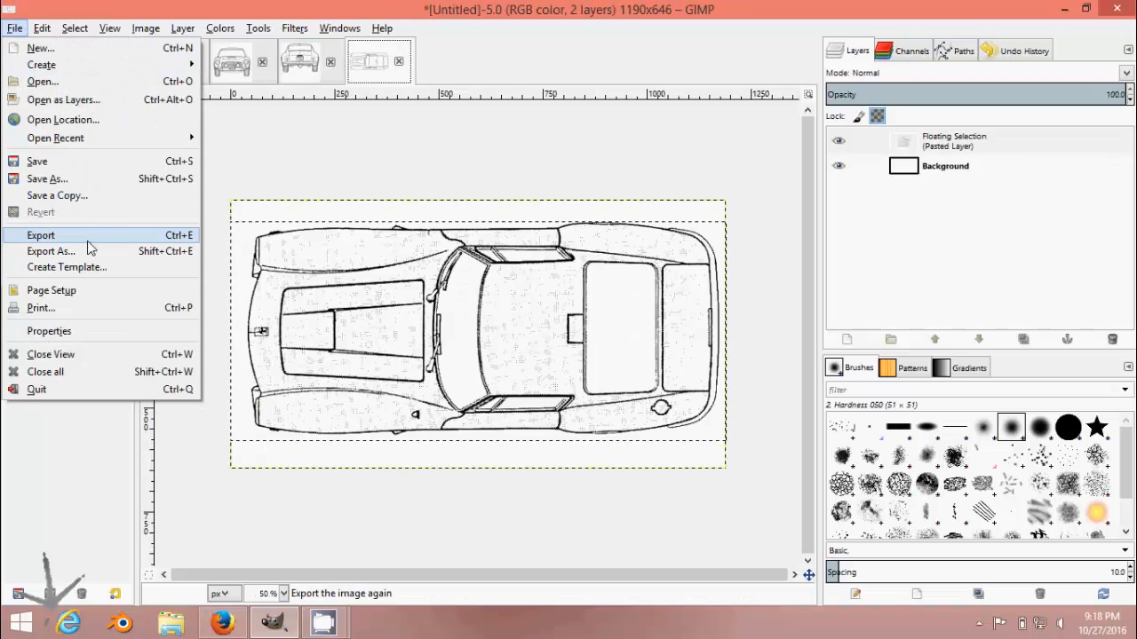
left_click(89, 240)
key("Escape")
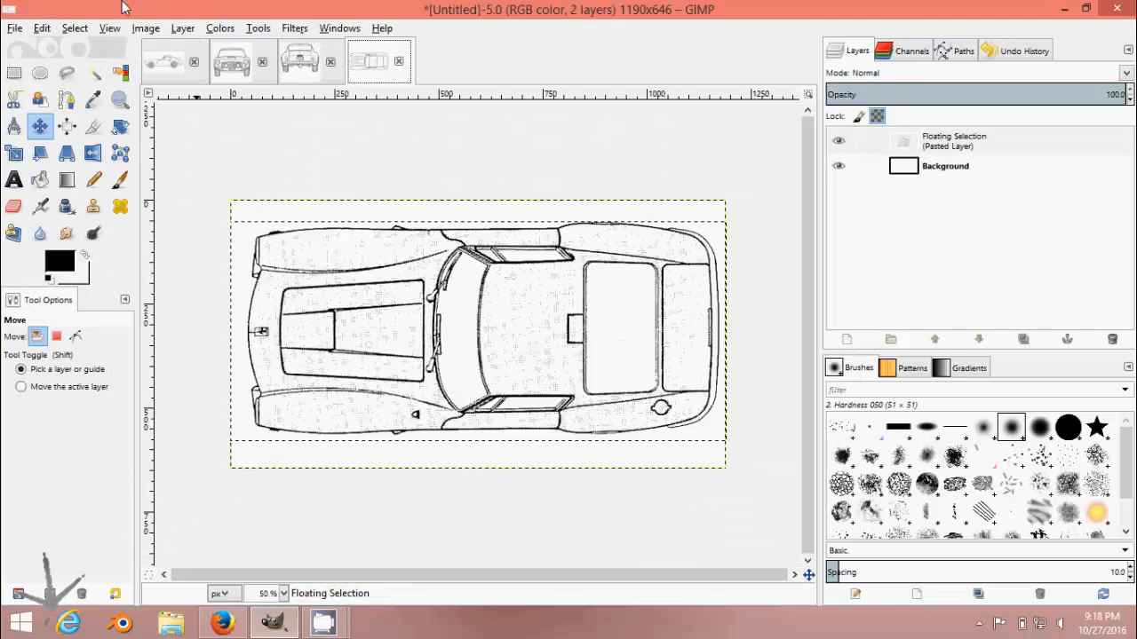
left_click(15, 28)
left_click(49, 241)
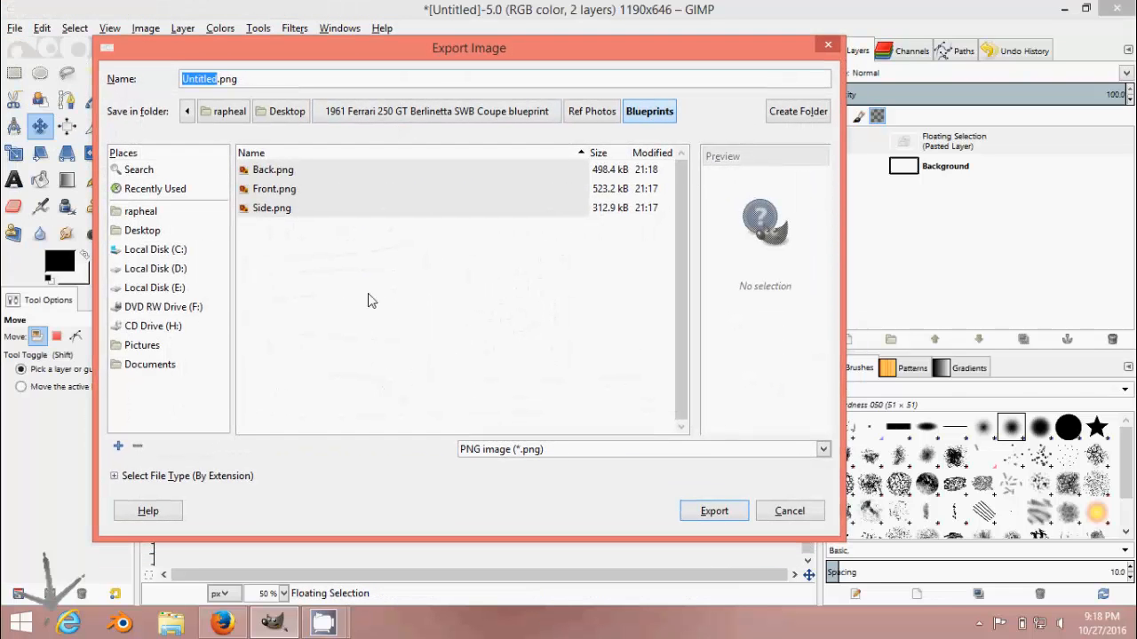
type("Top")
left_click(718, 512)
left_click(573, 466)
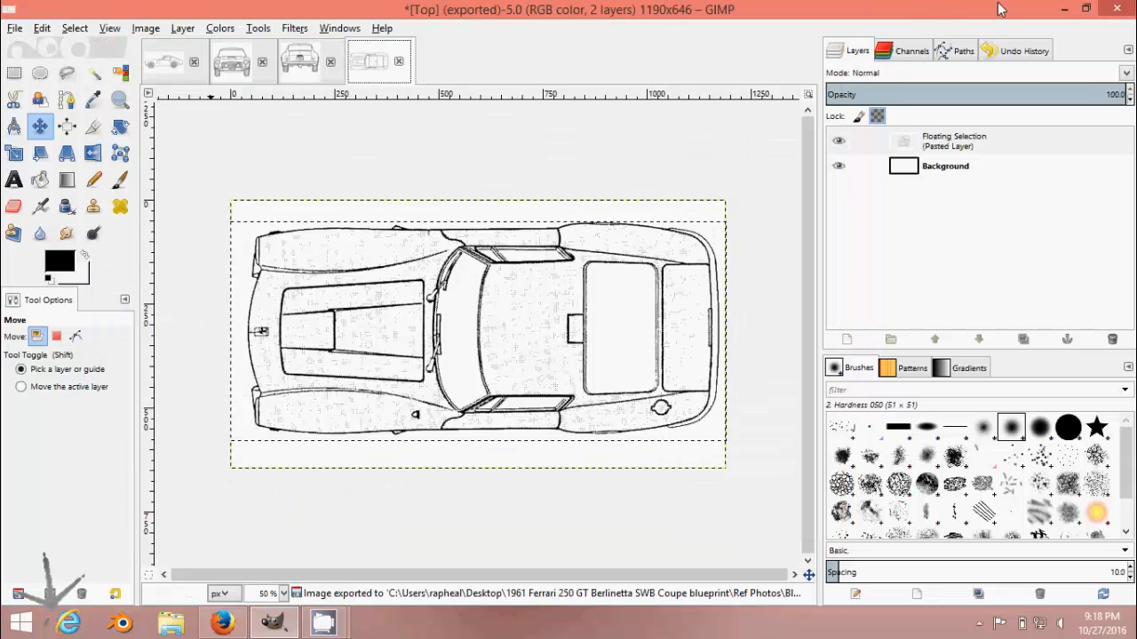
Switch to File Explorer and check the exported Back, Front, Side and Top images beside the original blueprint in the Blueprints folder
left_click(1065, 9)
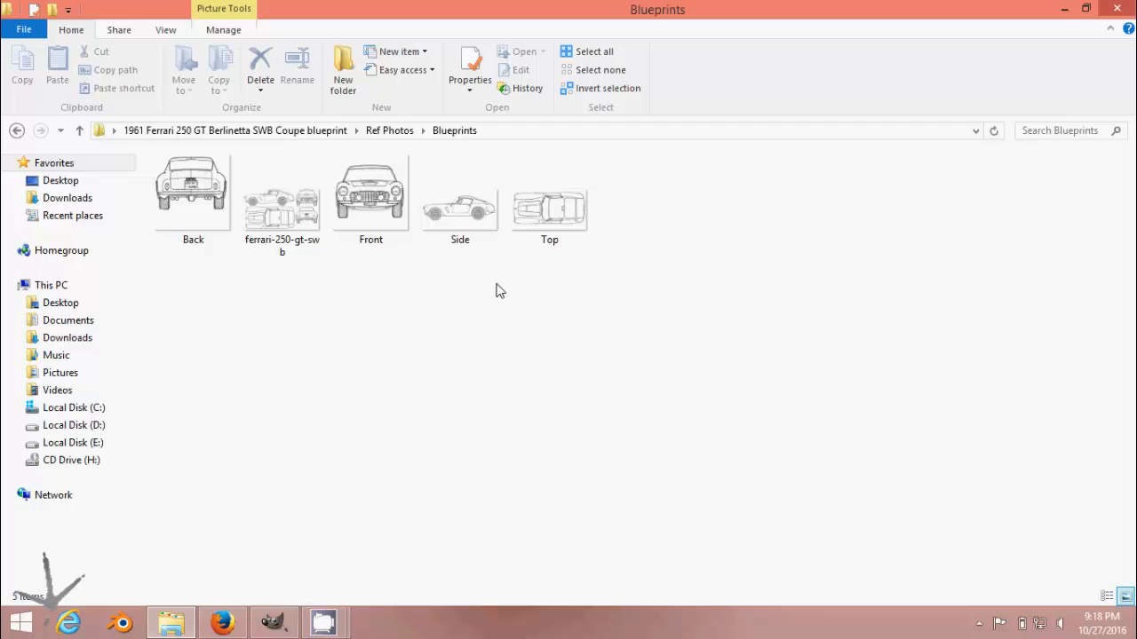
left_click(254, 209)
left_click(212, 204)
left_click(358, 211)
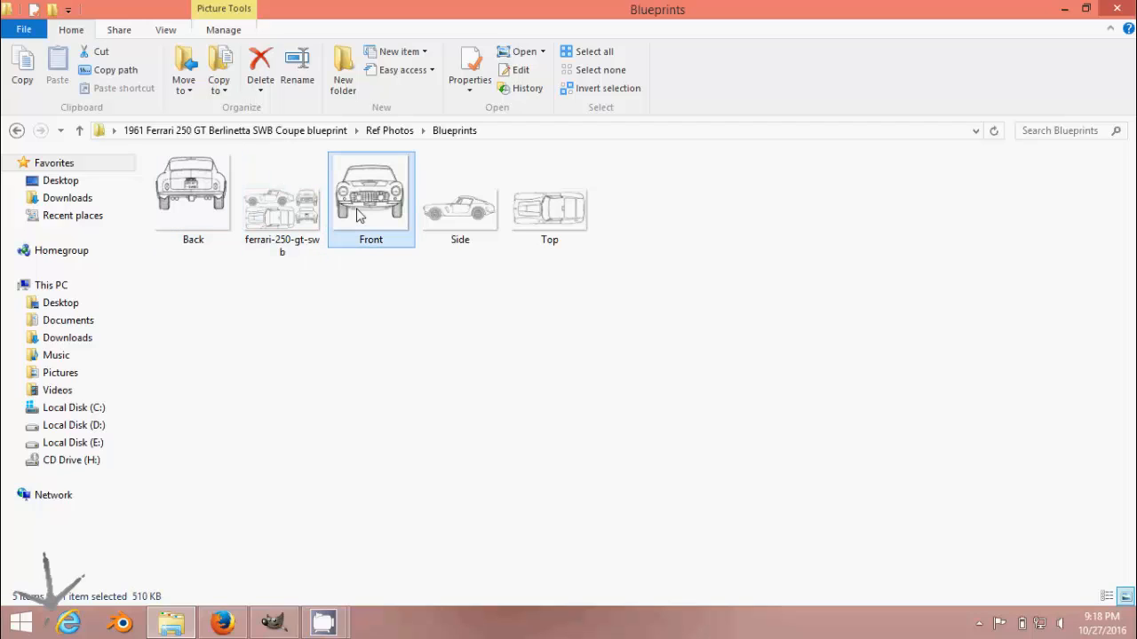
left_click(450, 219)
left_click(558, 222)
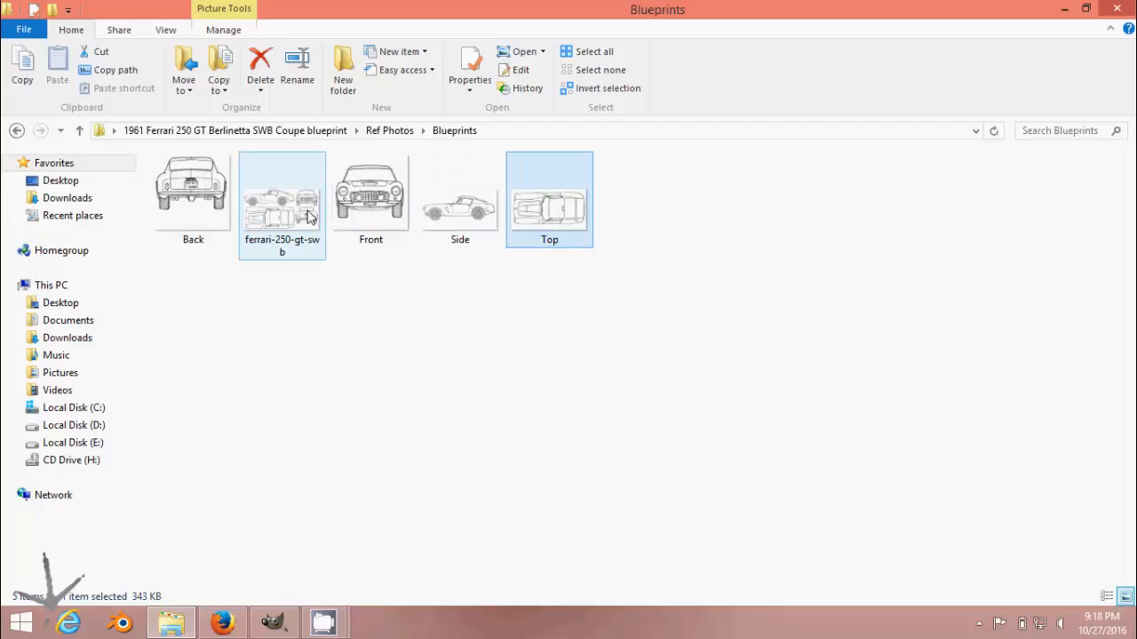
left_click(284, 222)
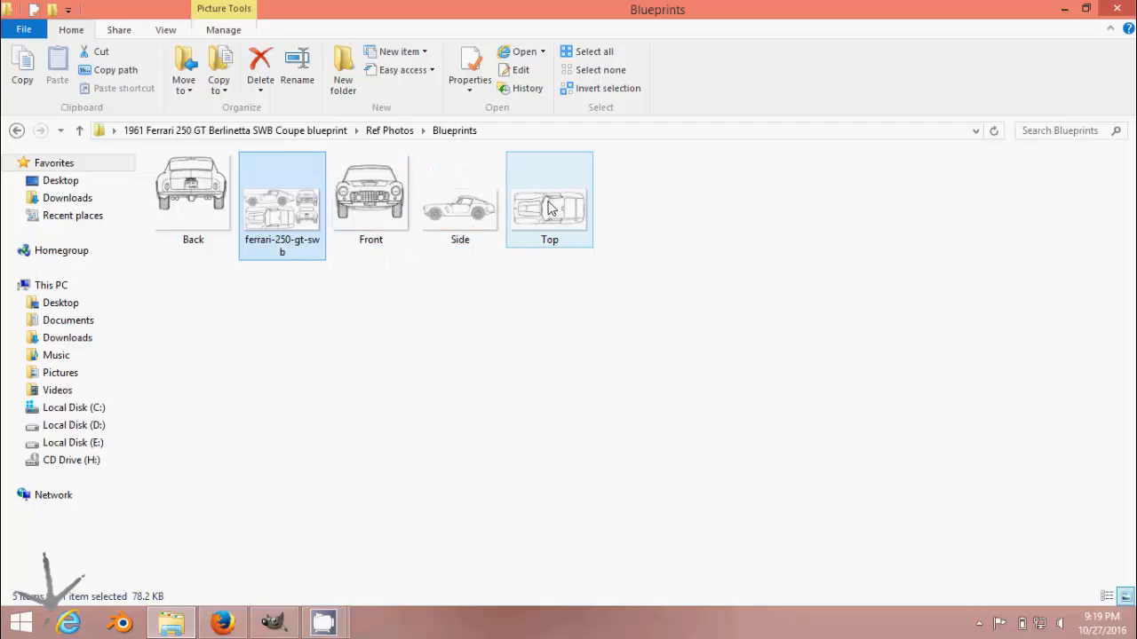
Rotate the Top image to the left so the car stands vertically with its front pointing down
left_click(547, 203)
right_click(539, 195)
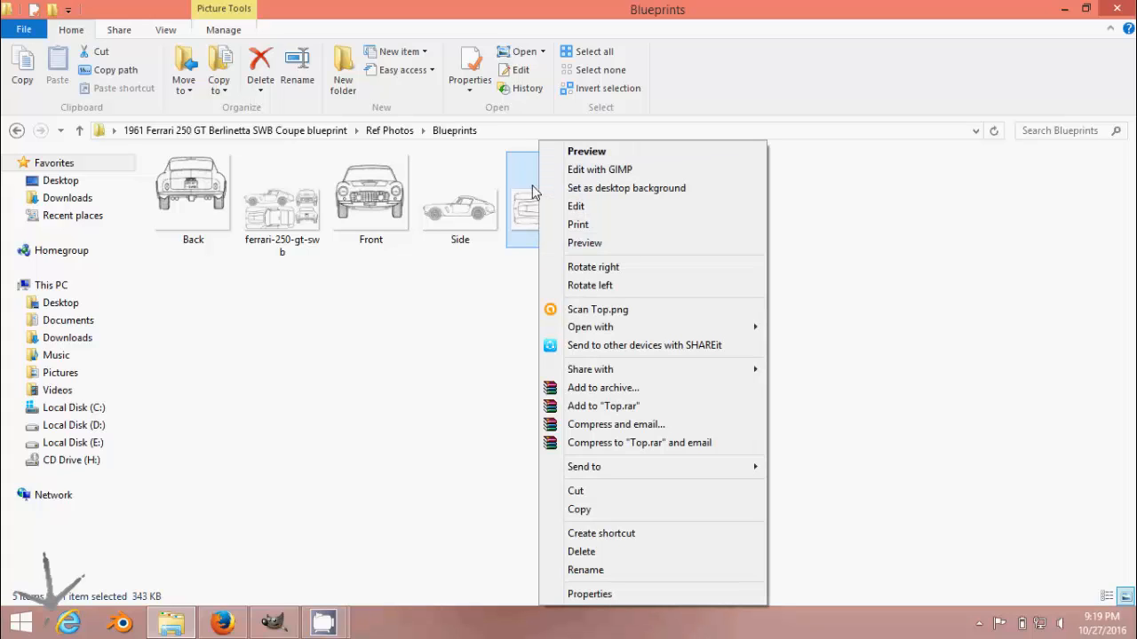
left_click(588, 285)
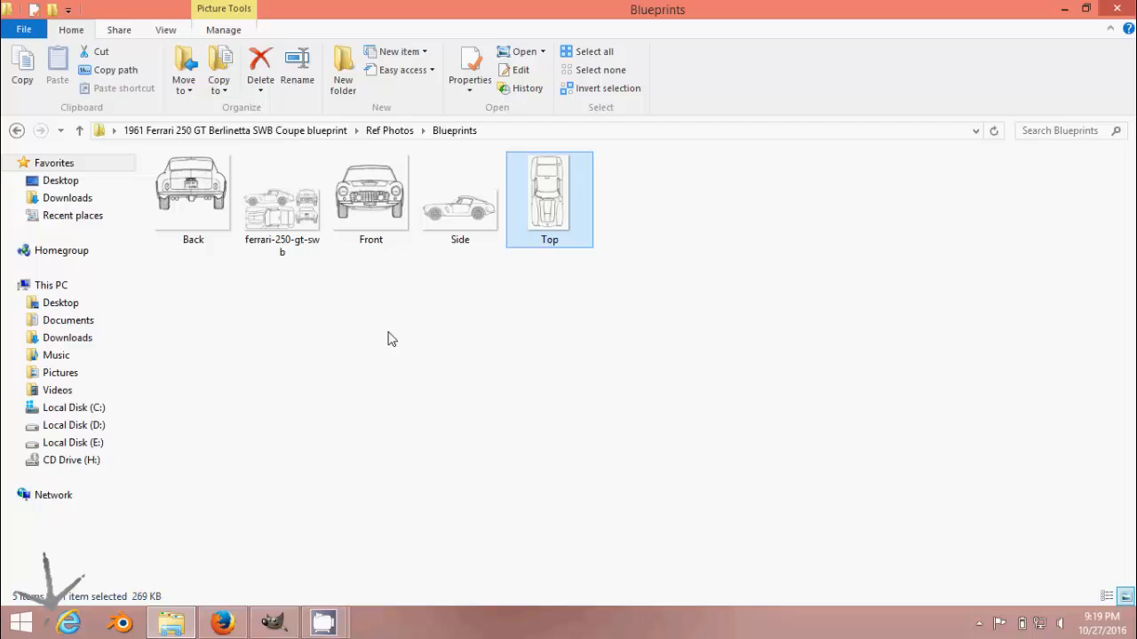
right_click(566, 205)
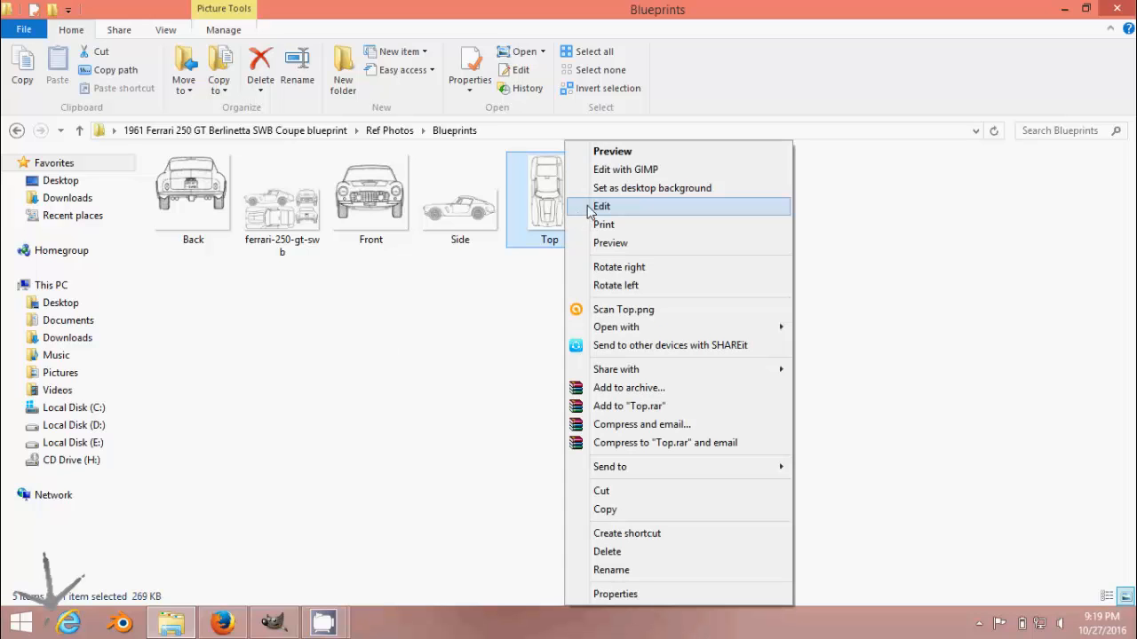
left_click(888, 238)
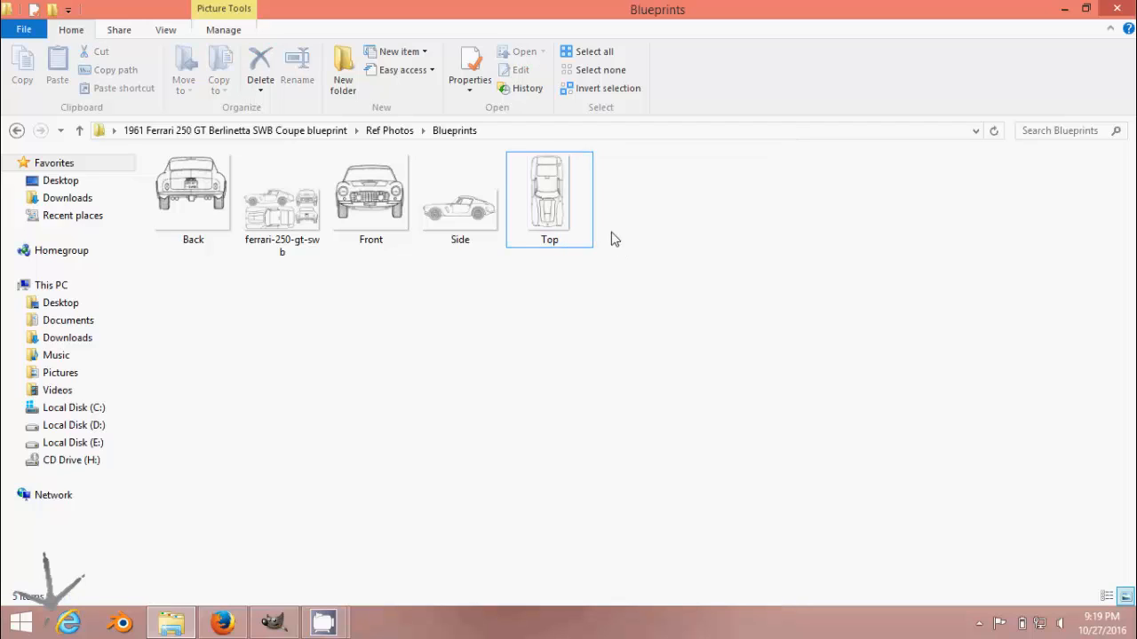
left_click(544, 200)
right_click(537, 204)
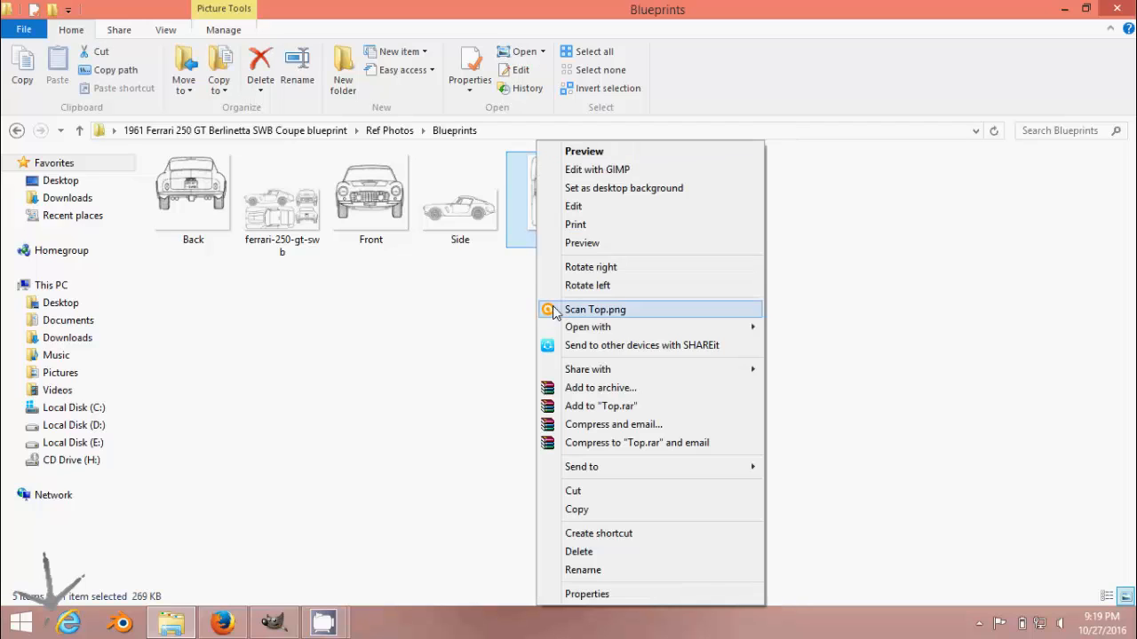
left_click(585, 286)
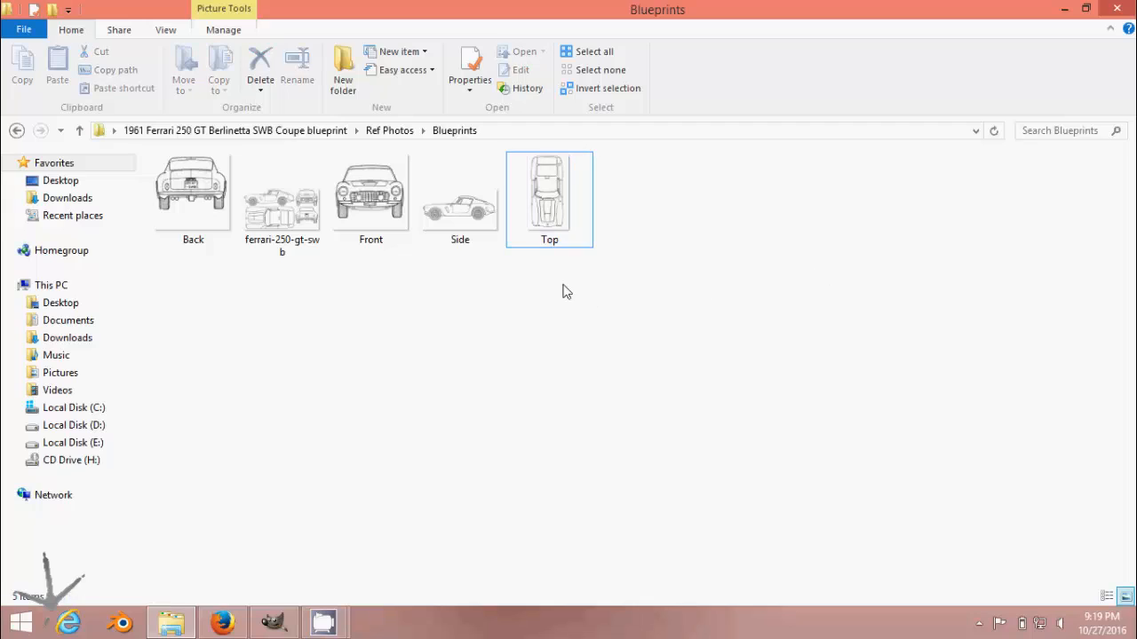